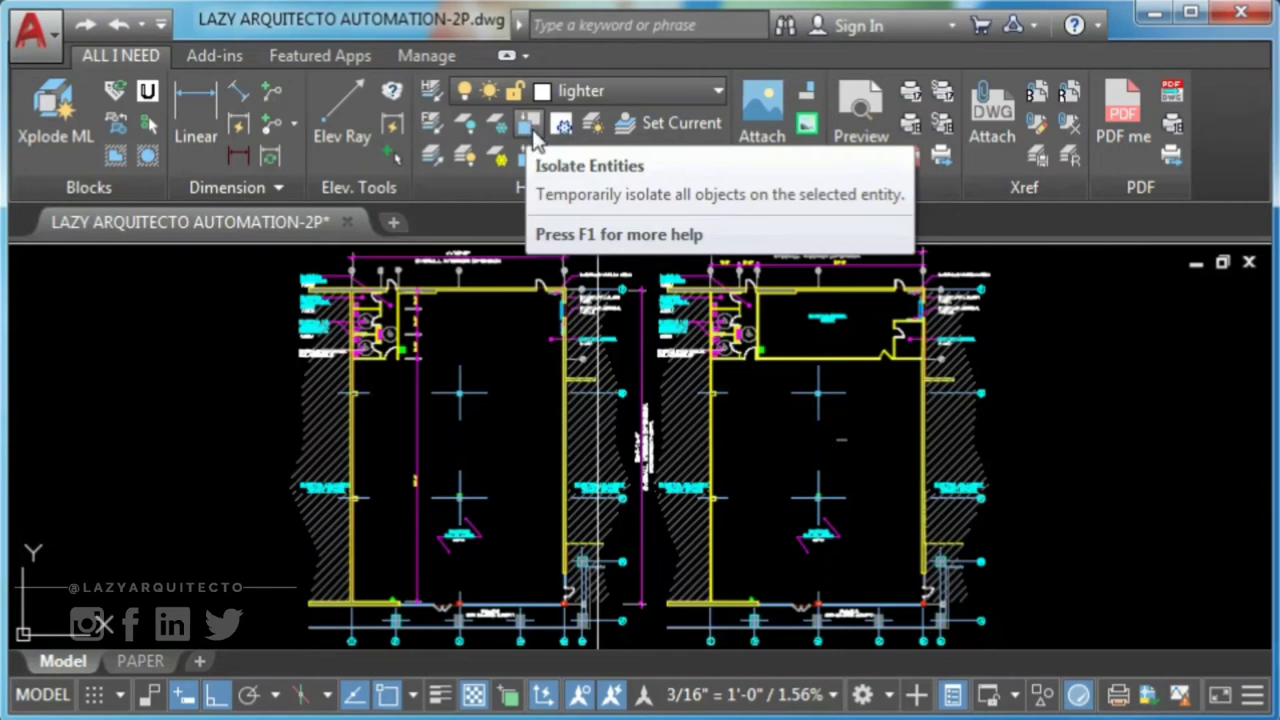
Step: Isolate the wall hatch layer, restore all layers, then isolate the cyan room label layer
click(316, 427)
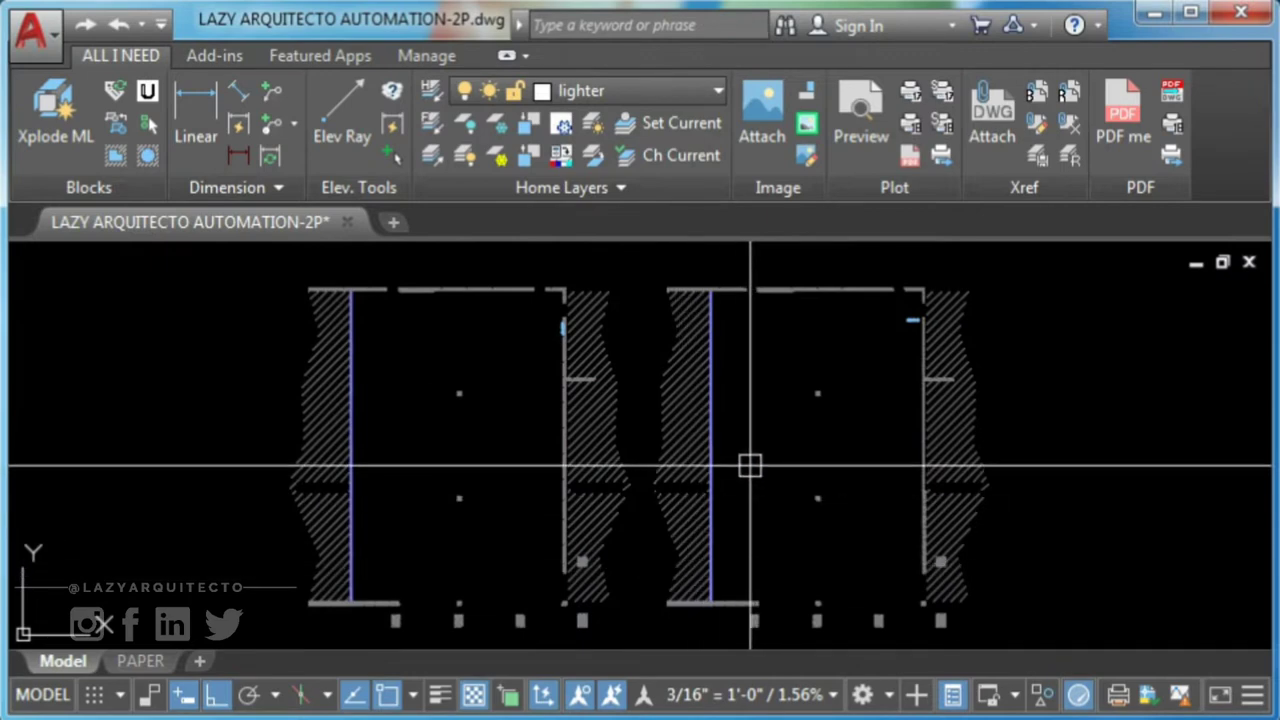
click(530, 158)
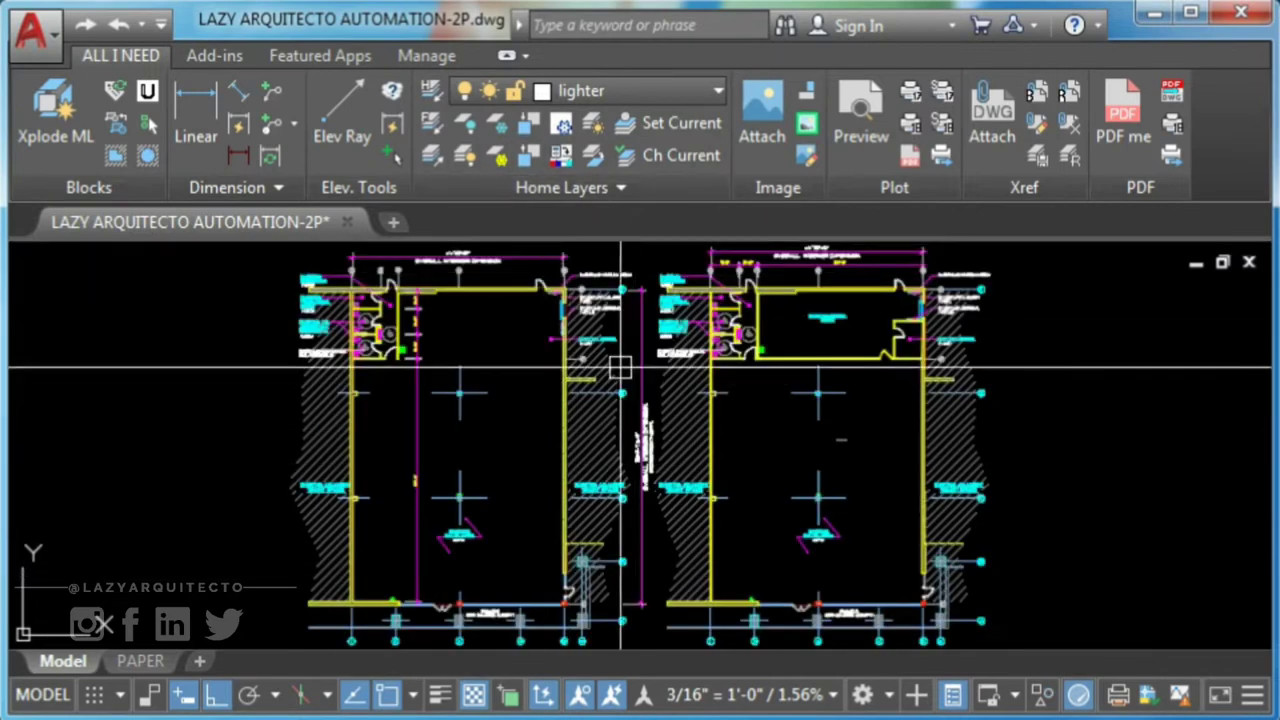
click(530, 124)
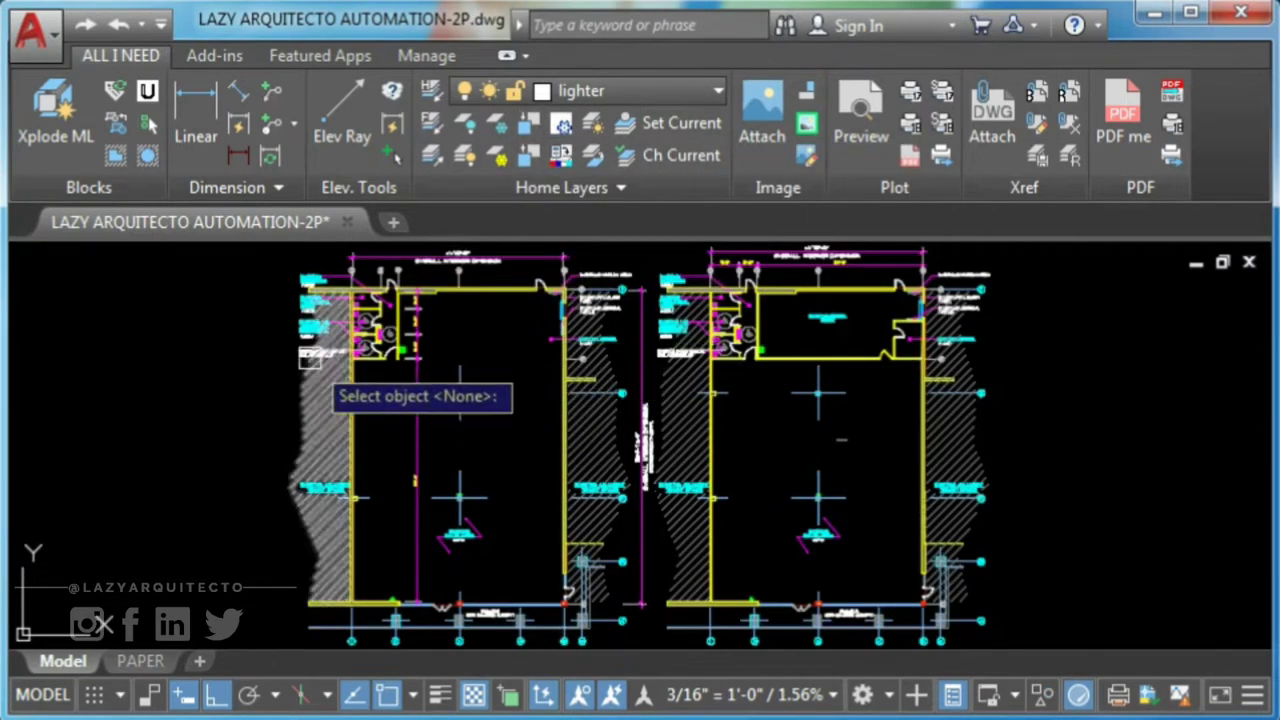
scroll(300, 300, up, 5)
click(310, 300)
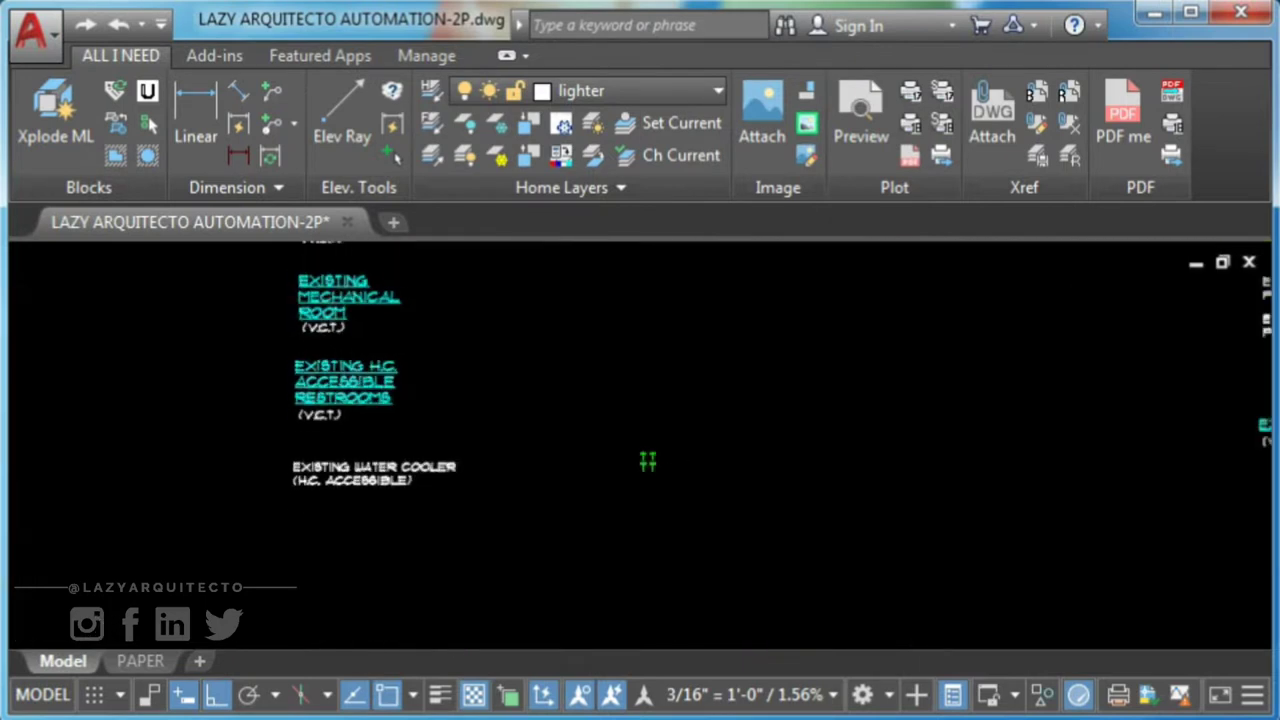
scroll(751, 471, down, 6)
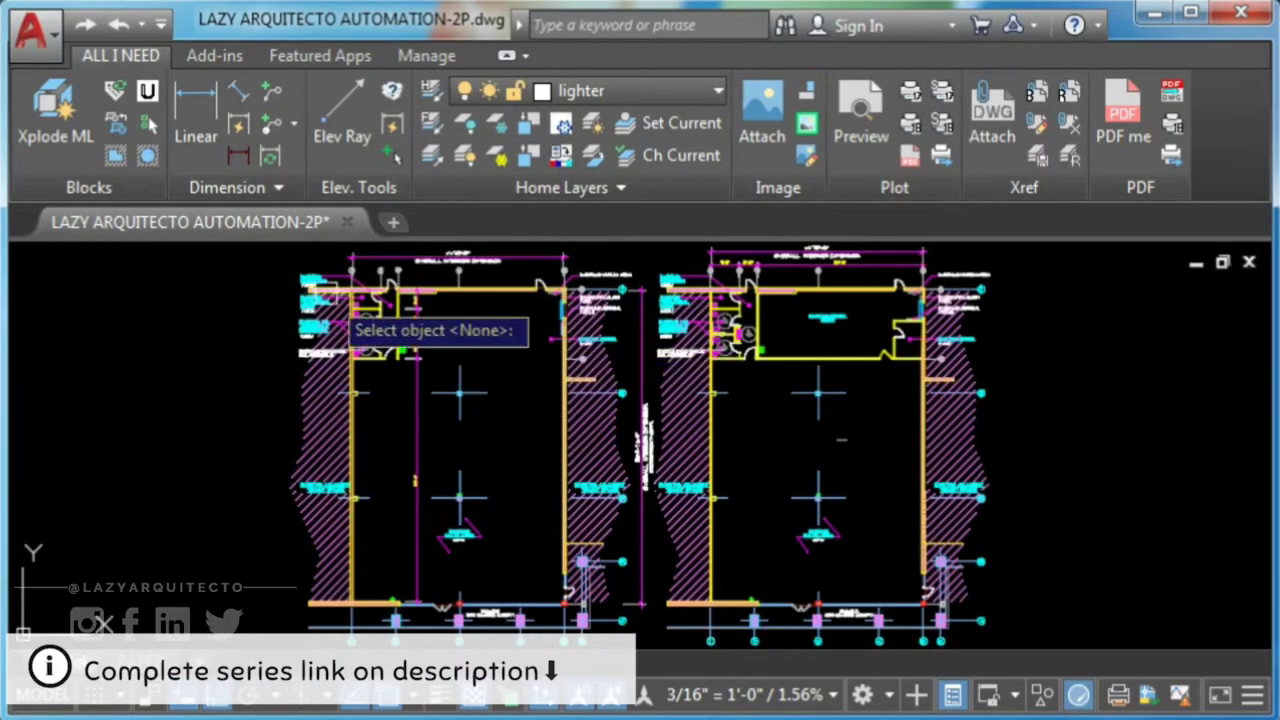
scroll(290, 318, up, 5)
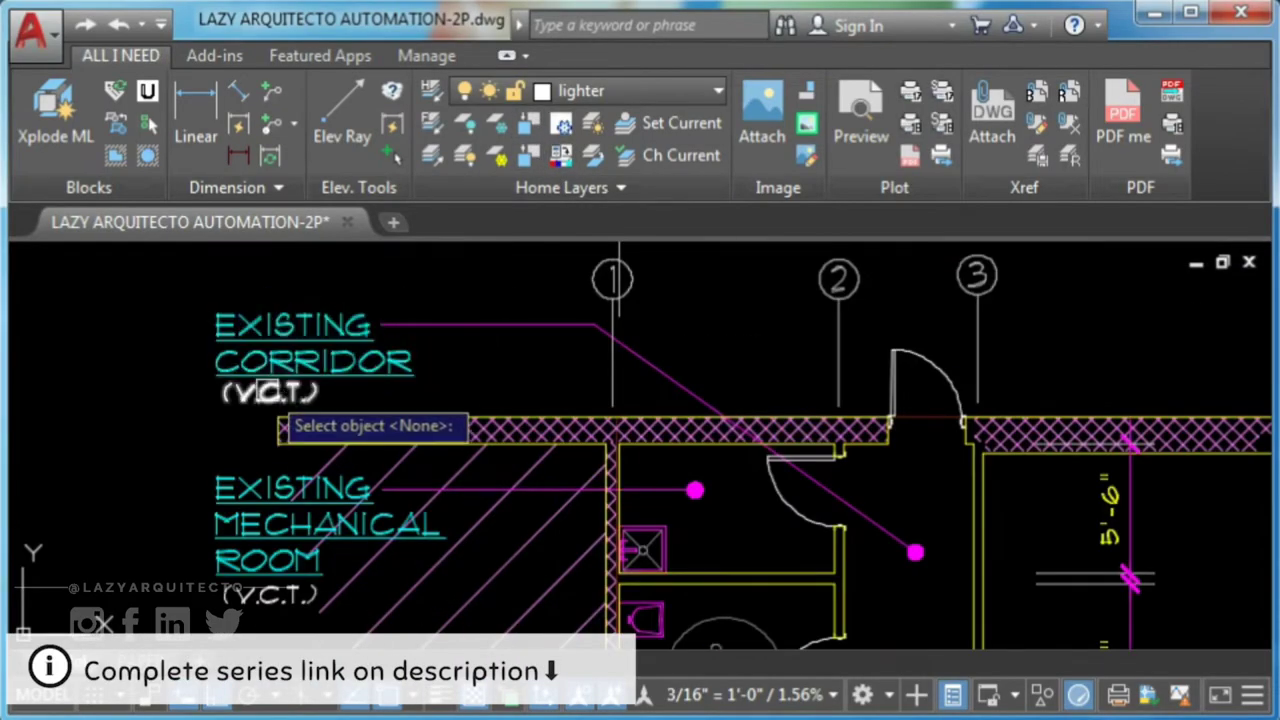
scroll(400, 337, down, 8)
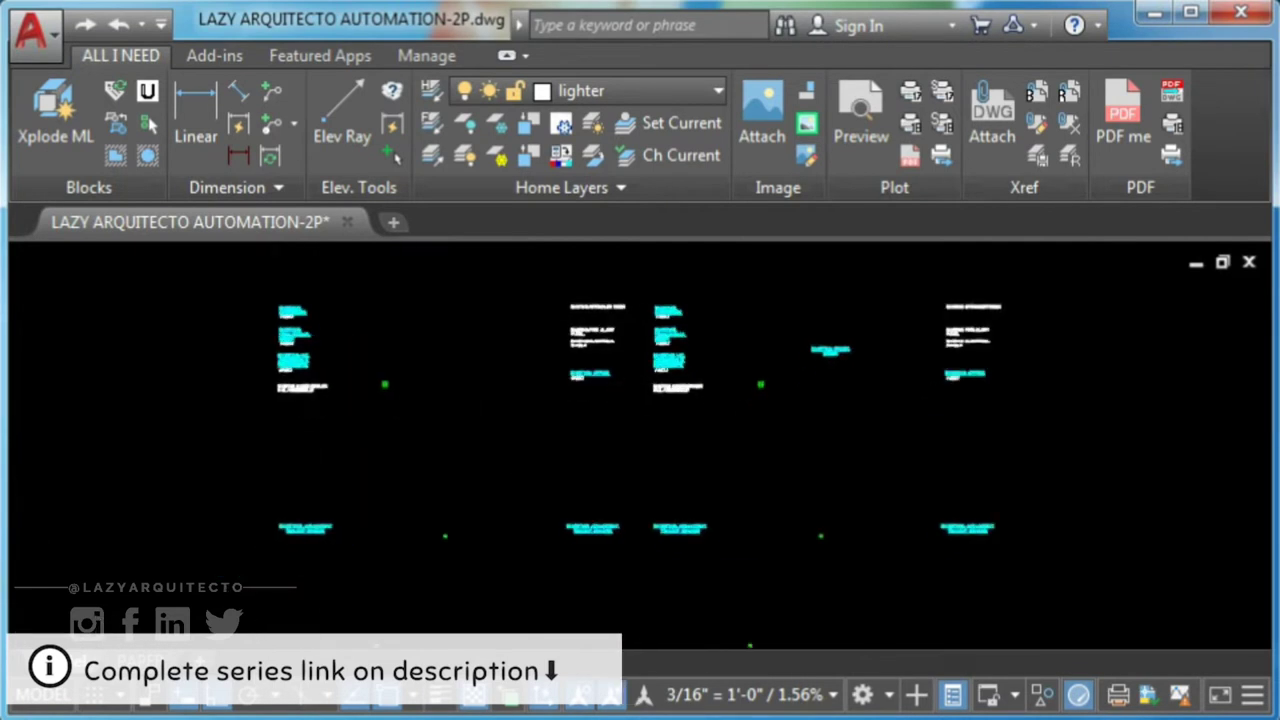
scroll(700, 463, up, 2)
click(690, 336)
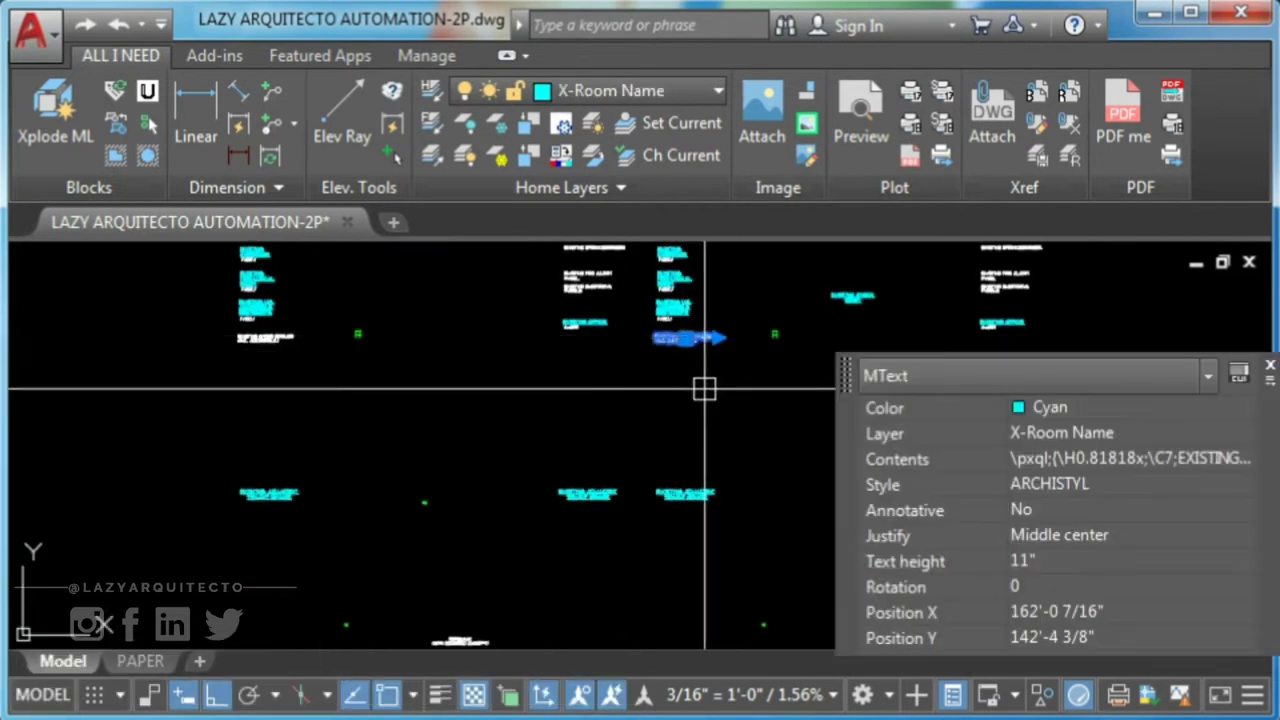
scroll(600, 300, up, 3)
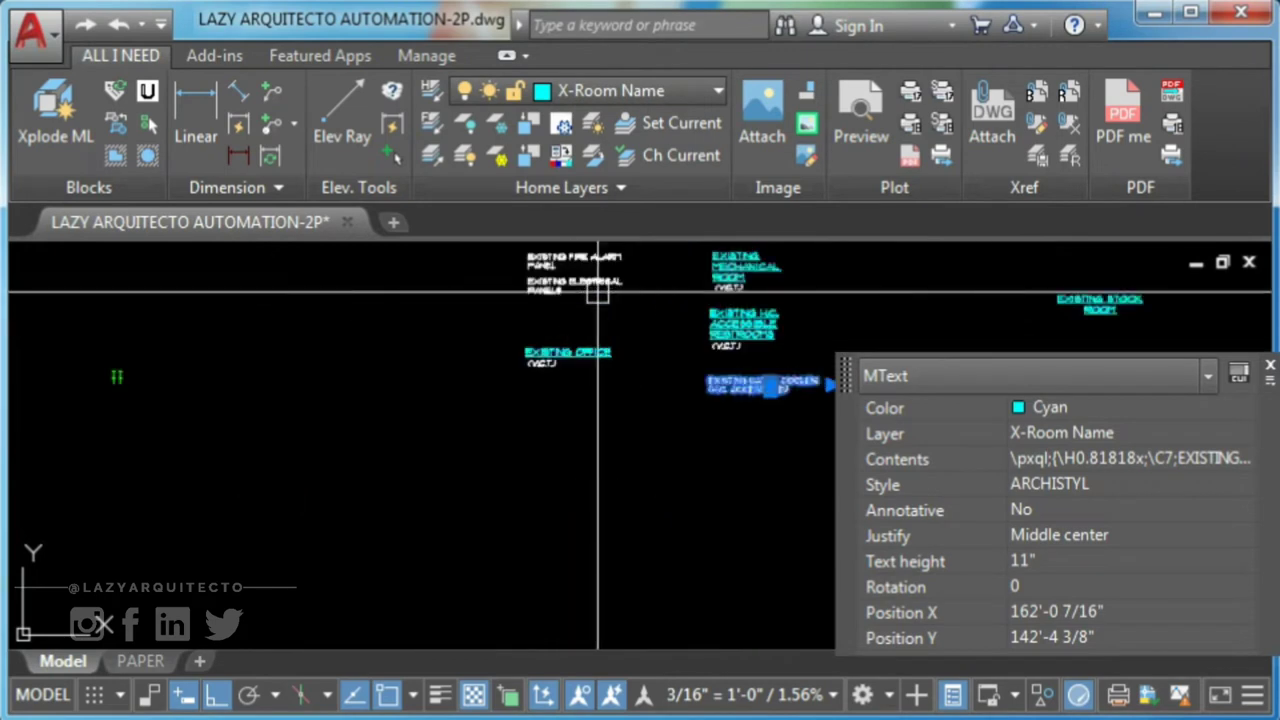
scroll(598, 290, down, 2)
click(537, 471)
scroll(537, 471, up, 2)
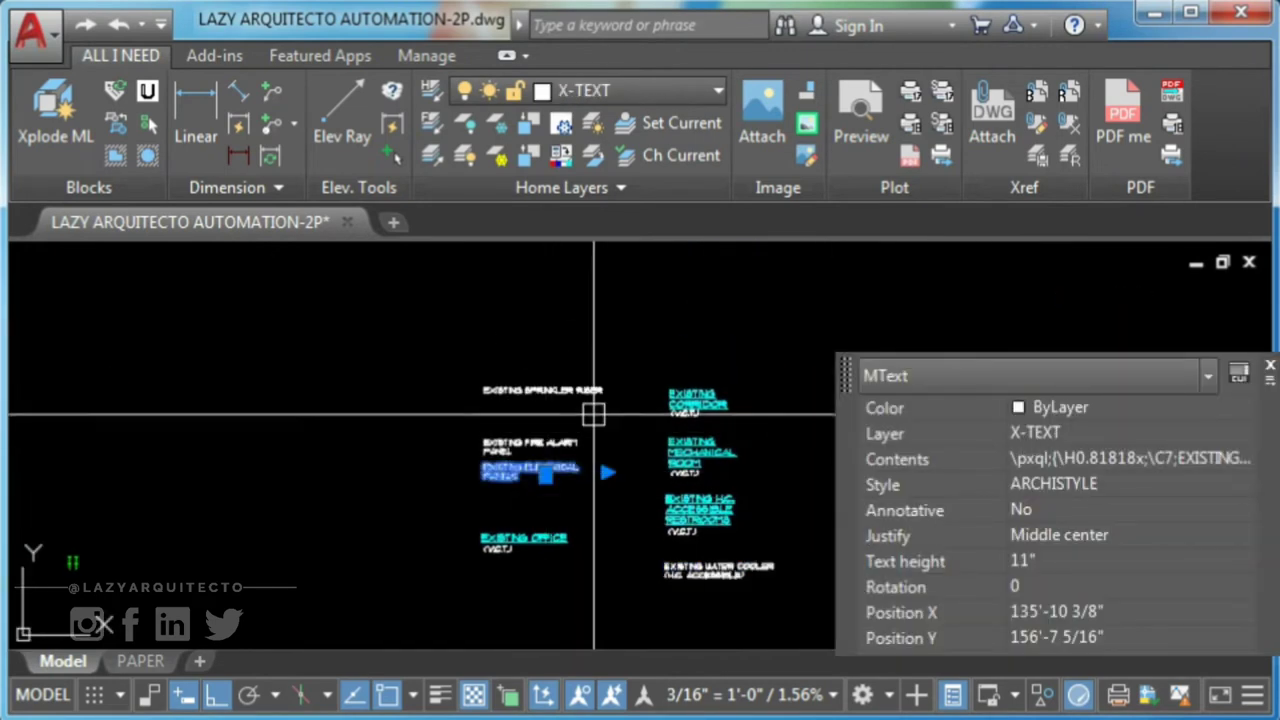
scroll(594, 390, down, 3)
scroll(468, 565, up, 1)
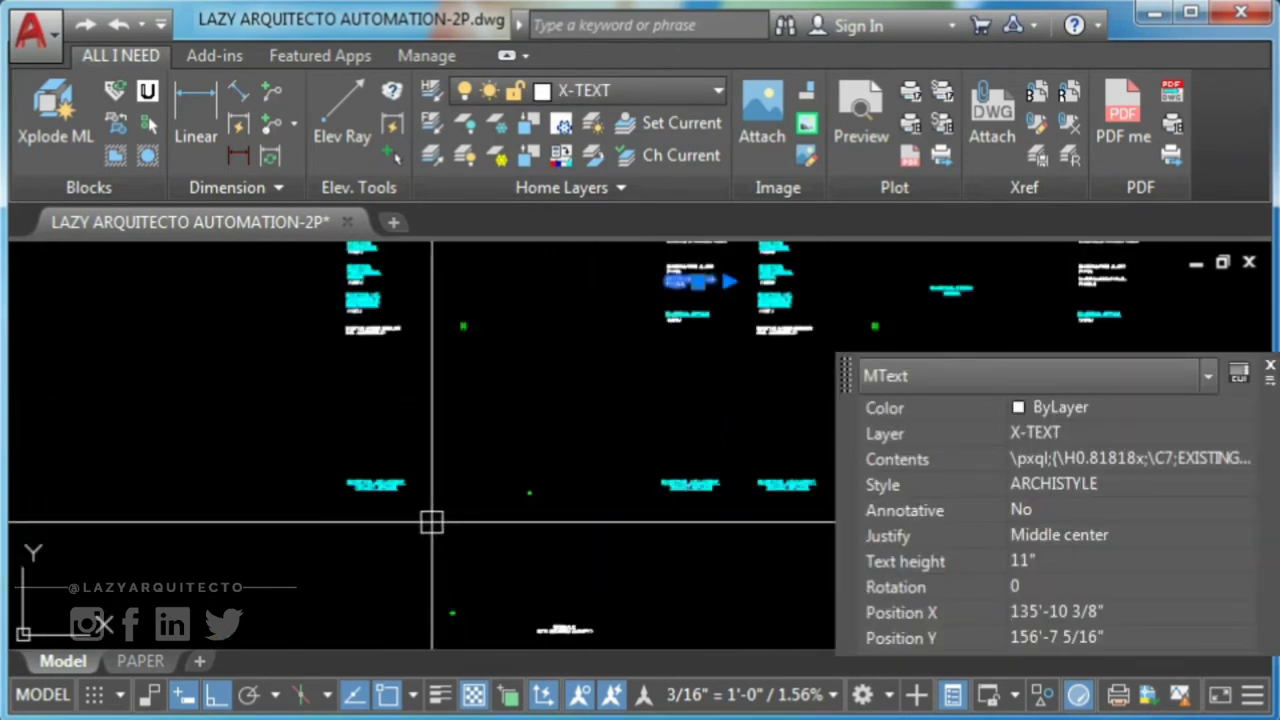
key(Escape)
mouse_move(577, 423)
middle_down()
mouse_move(471, 434)
mouse_move(576, 437)
middle_up()
scroll(576, 437, down, 3)
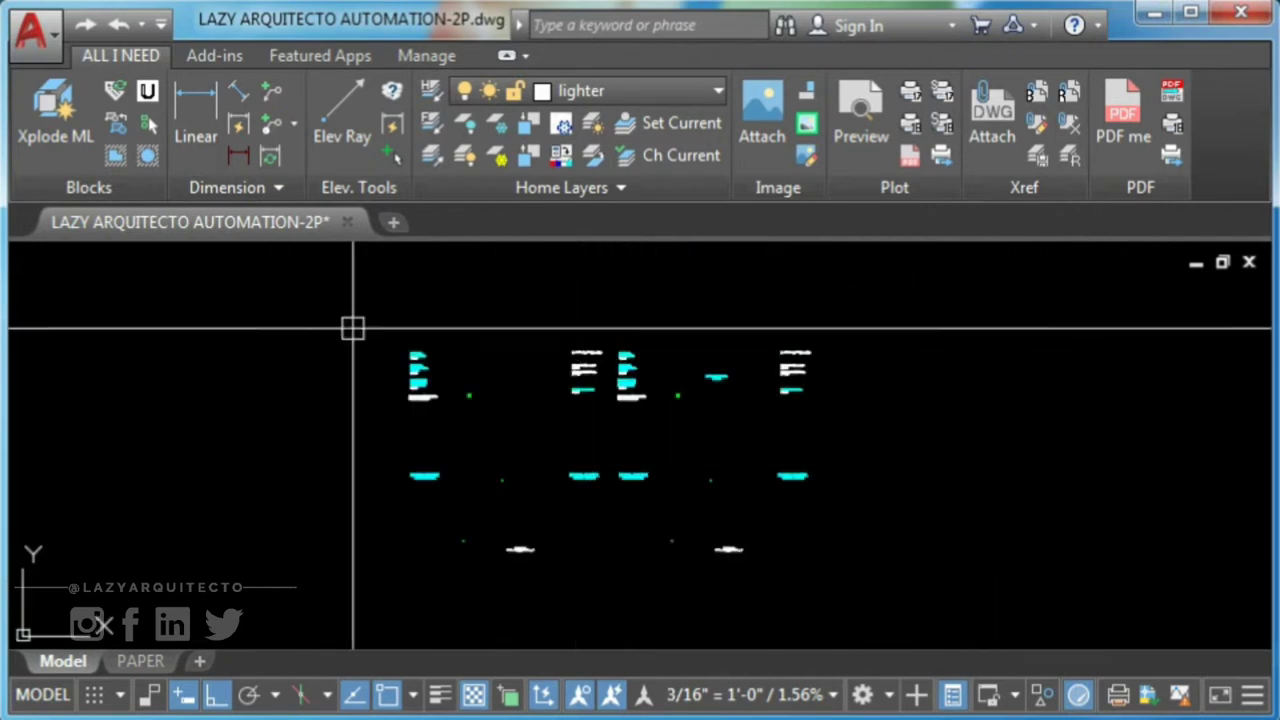
click(331, 306)
click(974, 606)
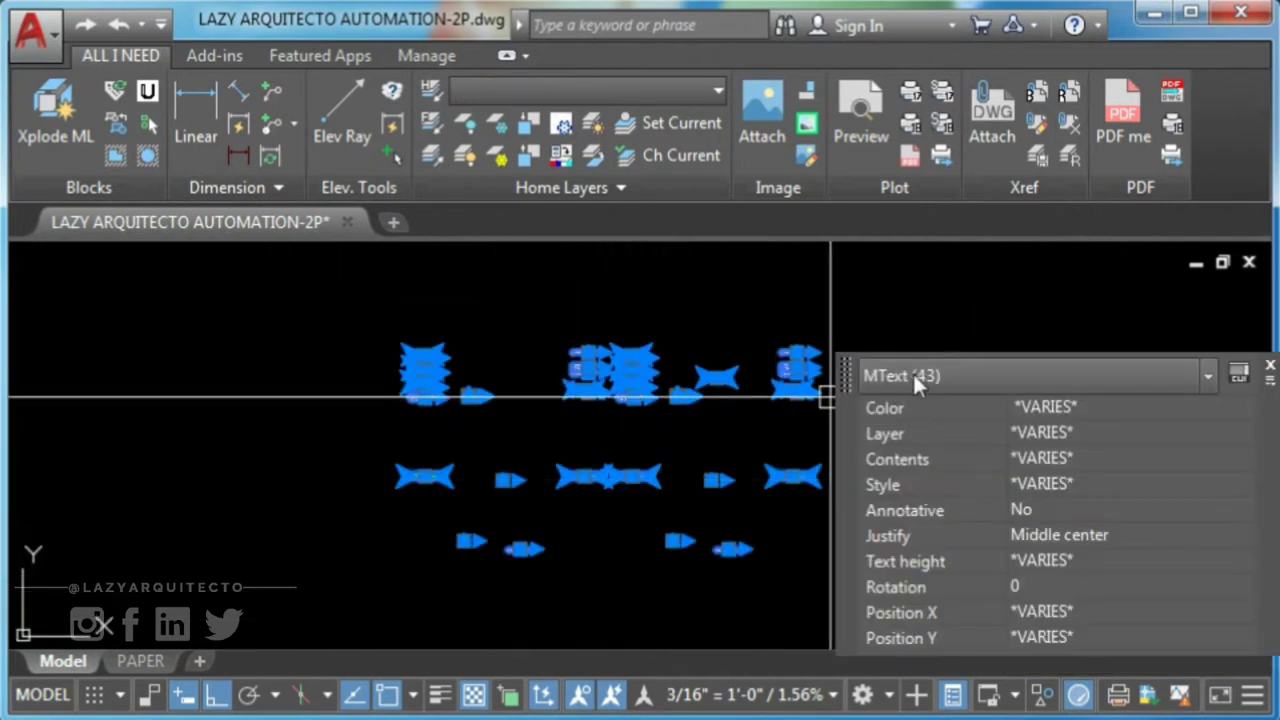
key(Escape)
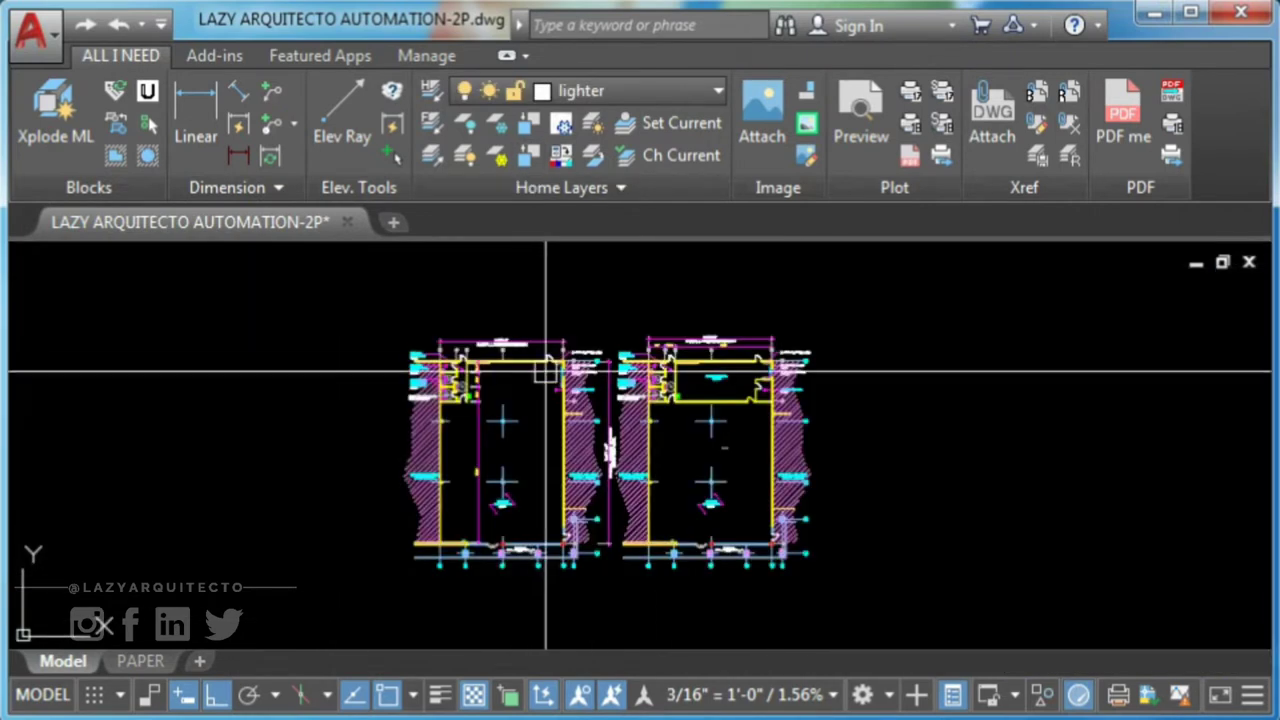
Step: Run Layer Isolate on the wall strip hatch so only hatching and columns remain
scroll(543, 383, up, 2)
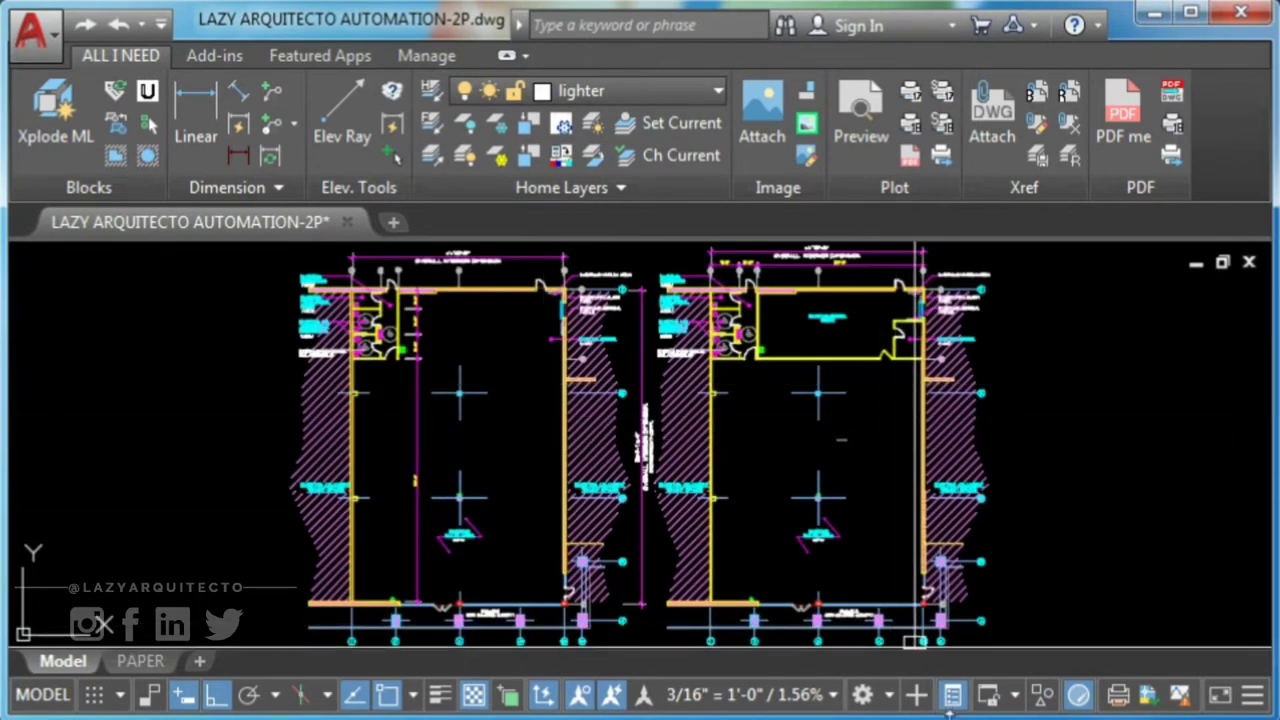
scroll(794, 426, up, 1)
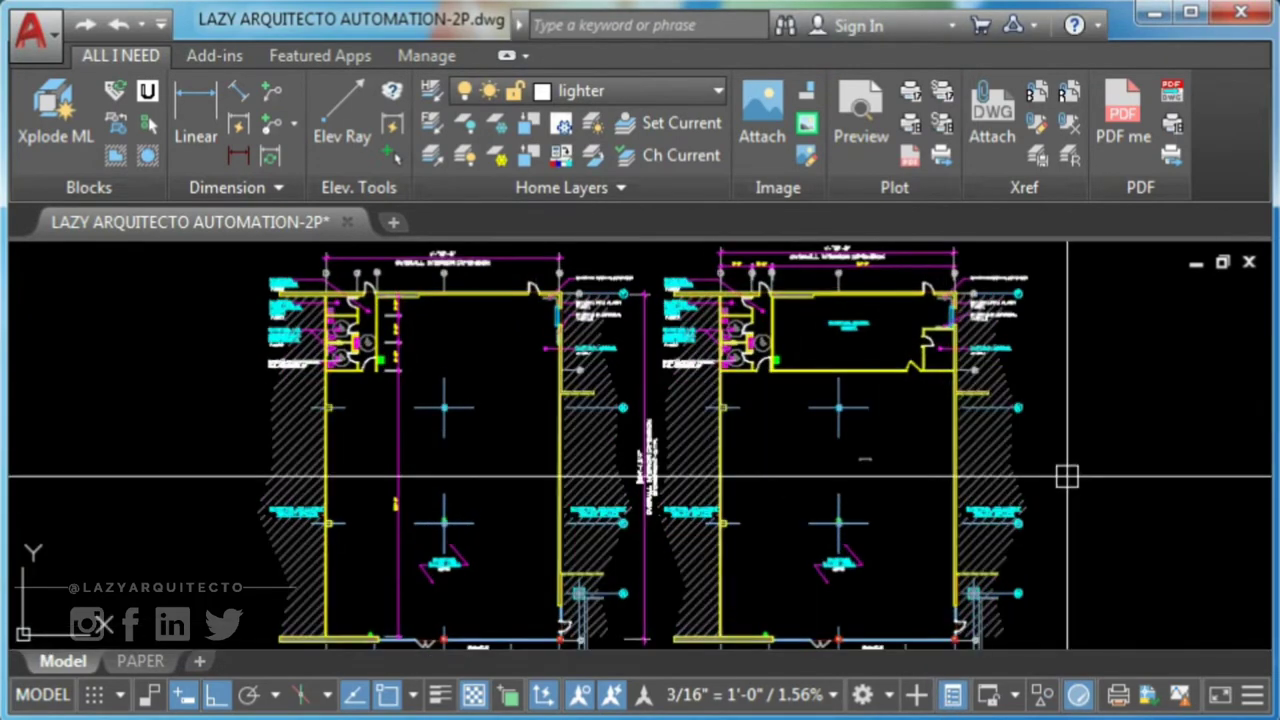
click(529, 122)
scroll(344, 430, up, 8)
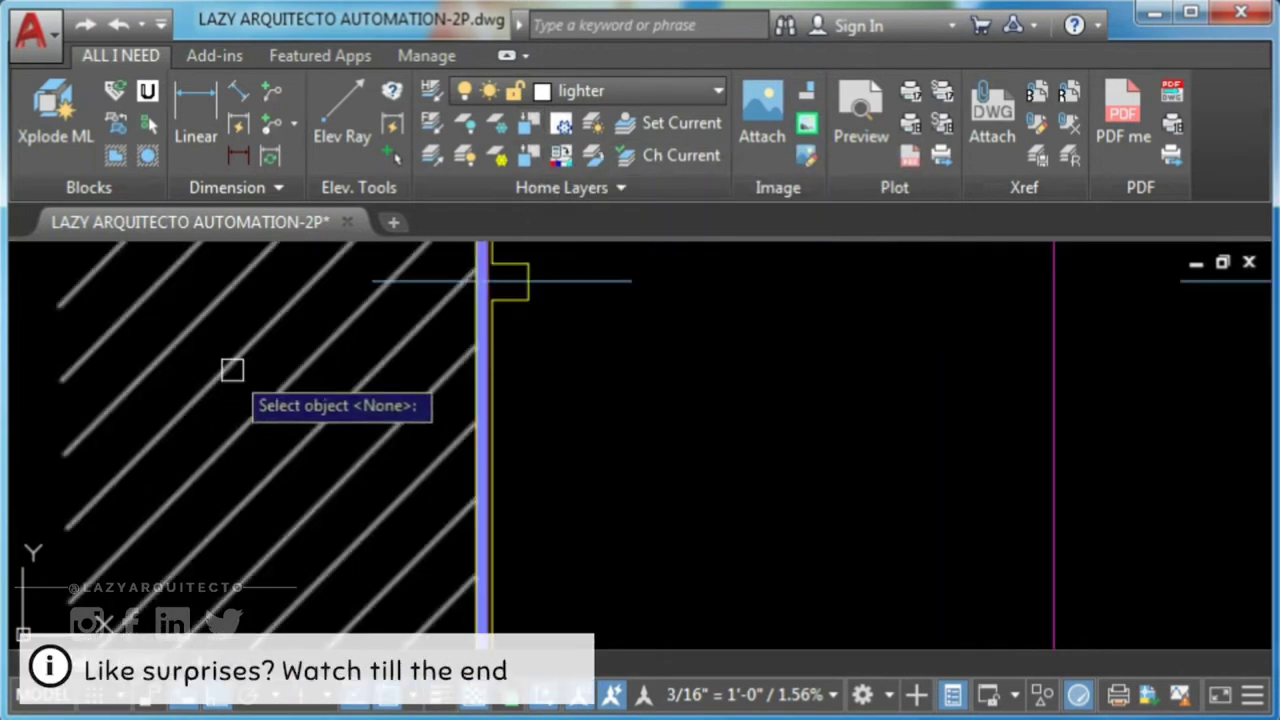
scroll(829, 420, down, 7)
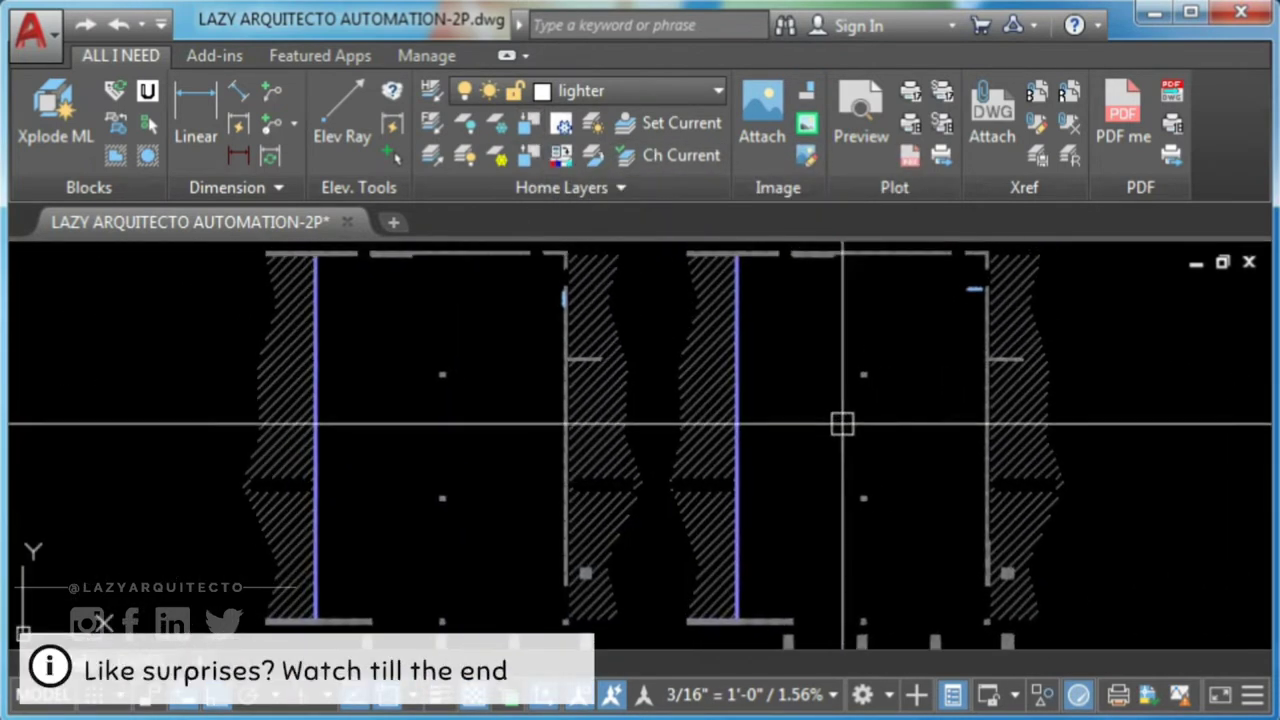
scroll(325, 620, up, 6)
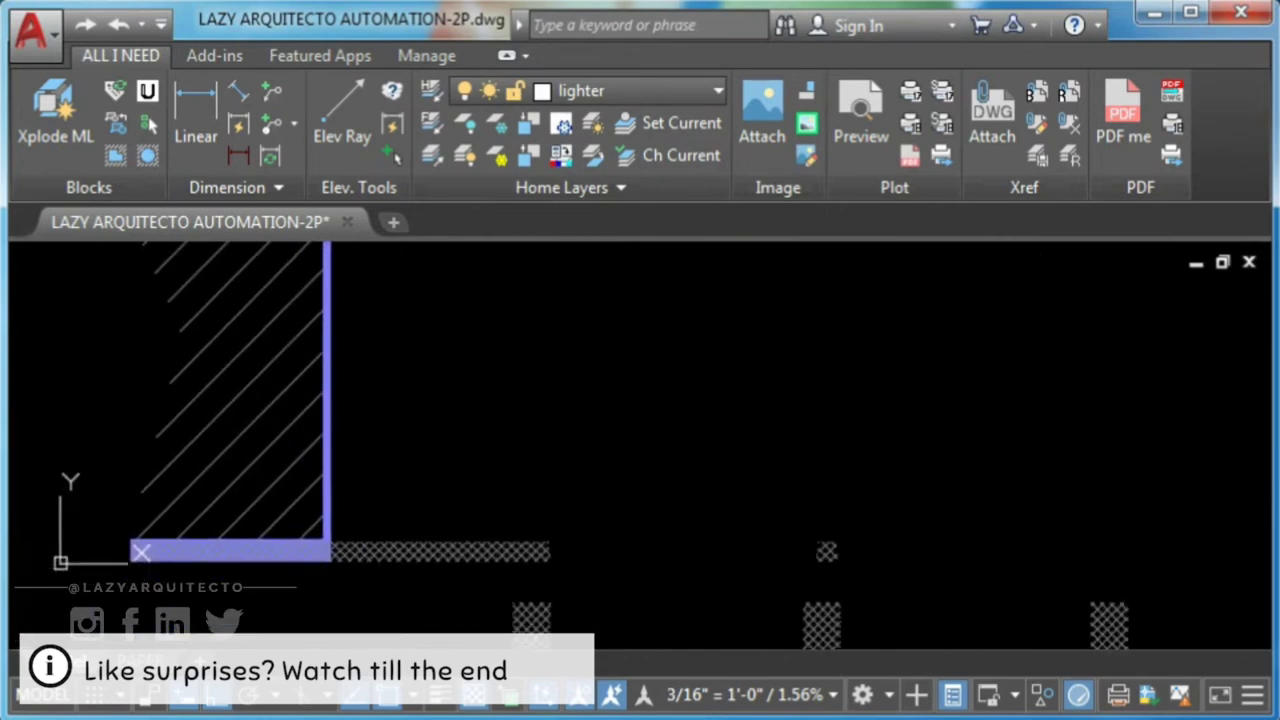
click(394, 540)
Step: Zoom across both floor plans and begin a selection window around them
scroll(414, 506, down, 6)
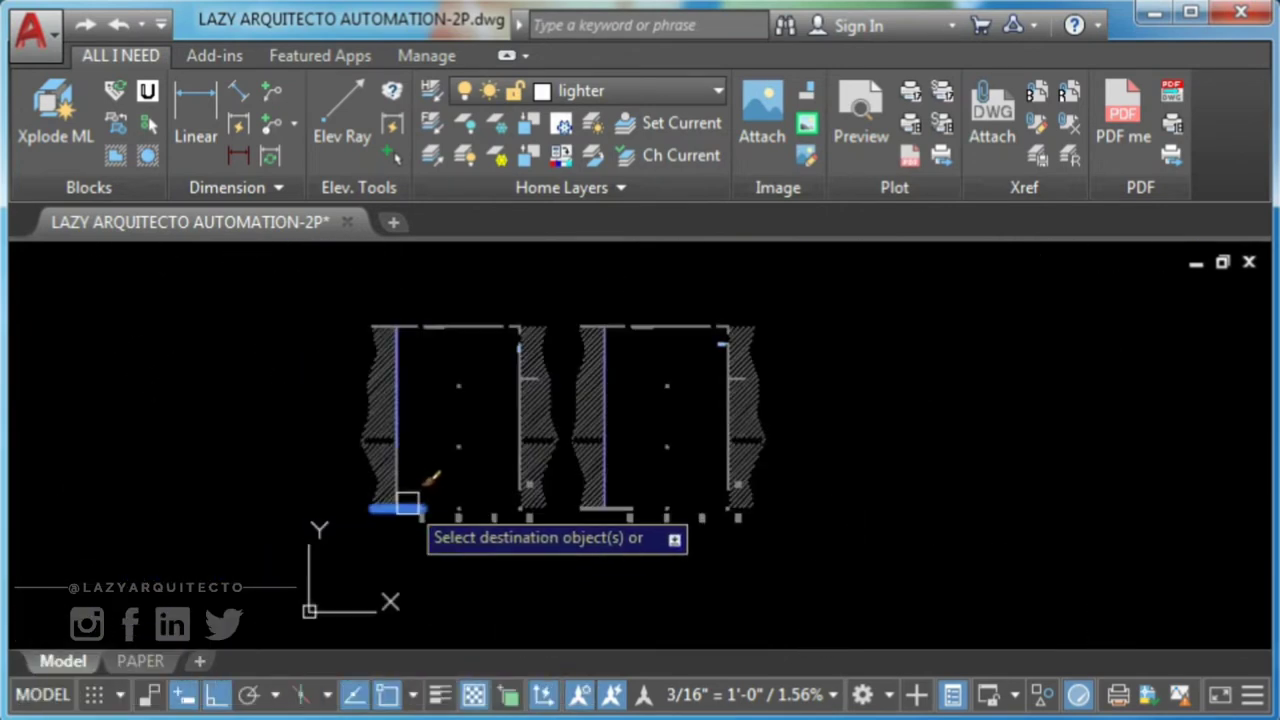
scroll(423, 357, up, 4)
scroll(302, 311, down, 4)
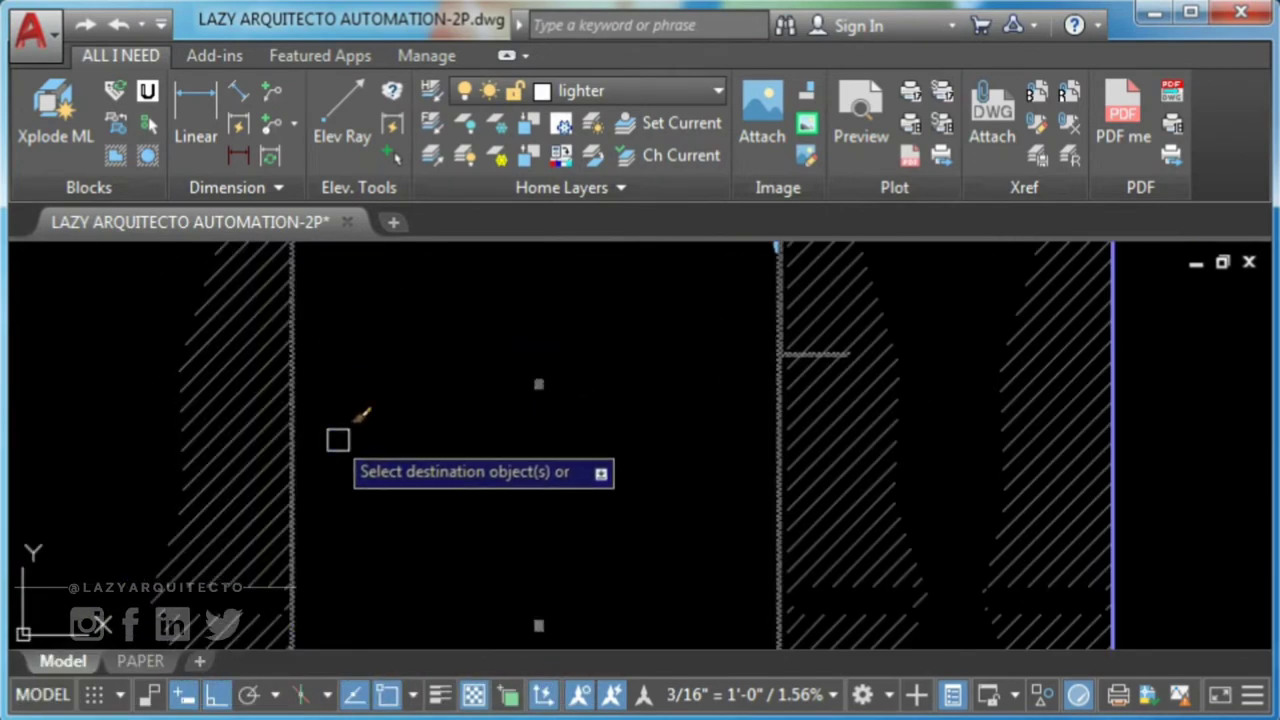
scroll(686, 360, up, 5)
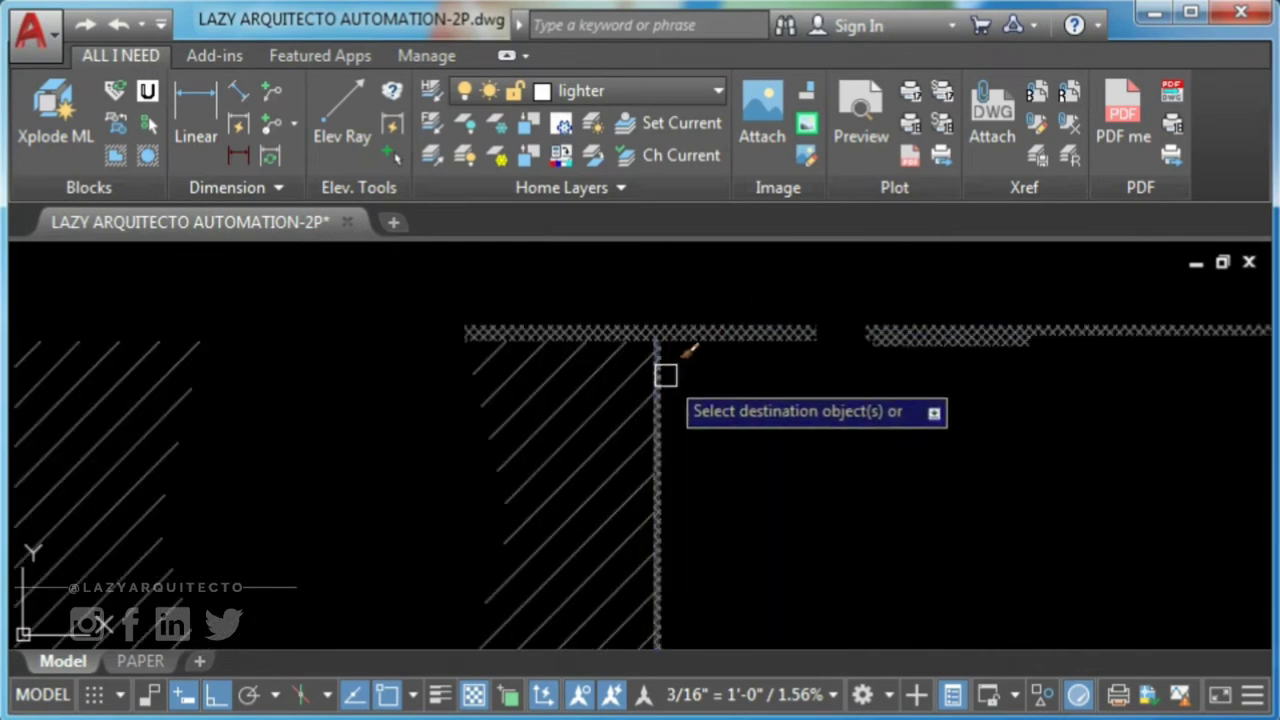
scroll(700, 460, down, 5)
scroll(682, 560, up, 4)
scroll(682, 560, down, 5)
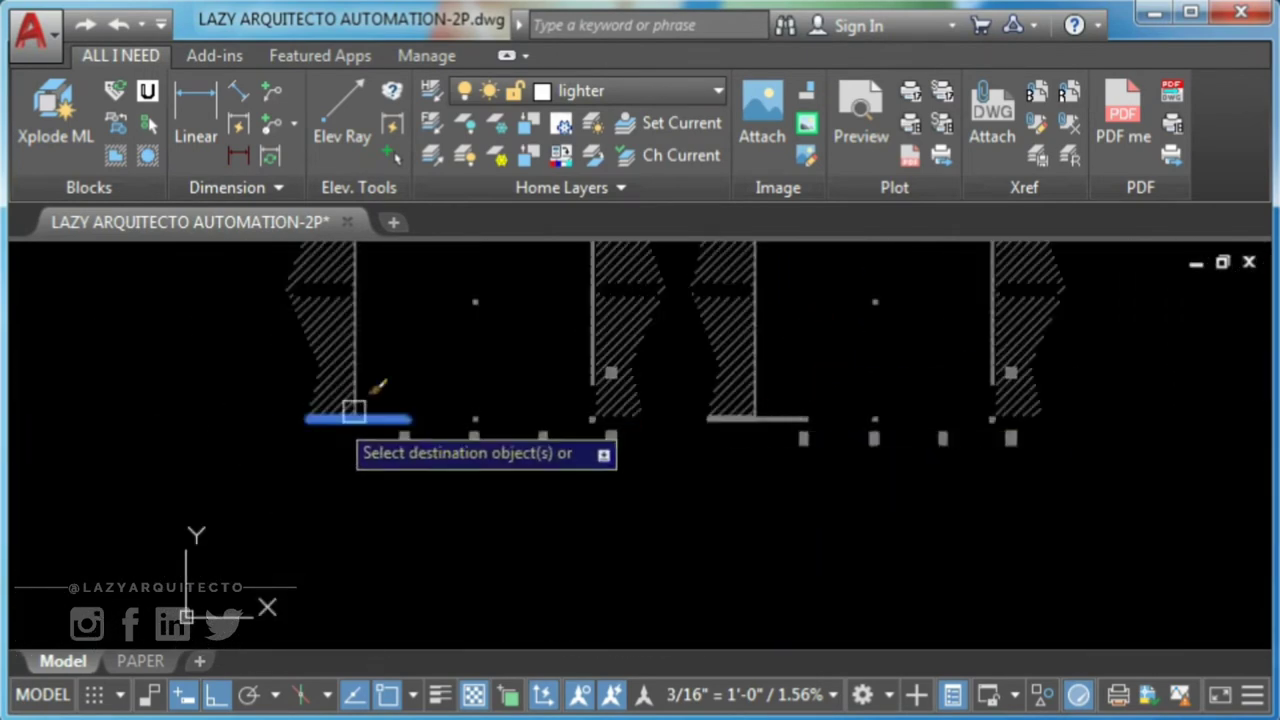
scroll(360, 440, up, 1)
scroll(442, 417, down, 3)
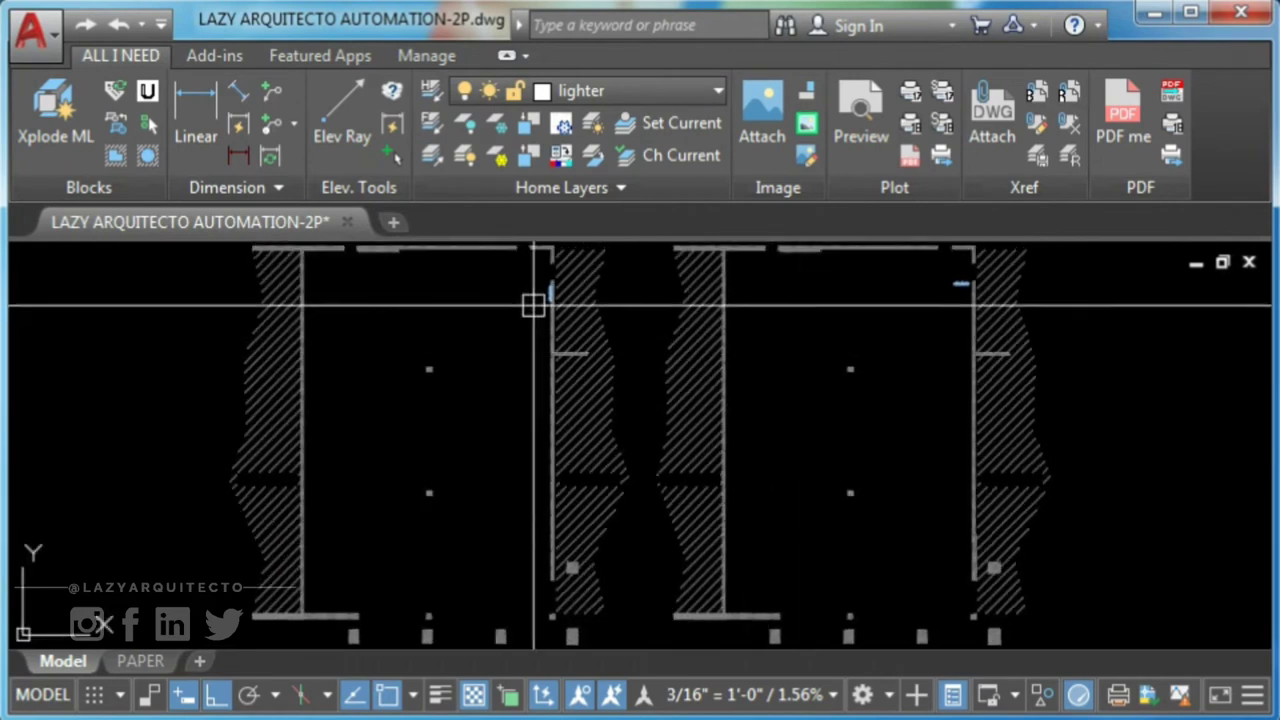
scroll(386, 401, down, 2)
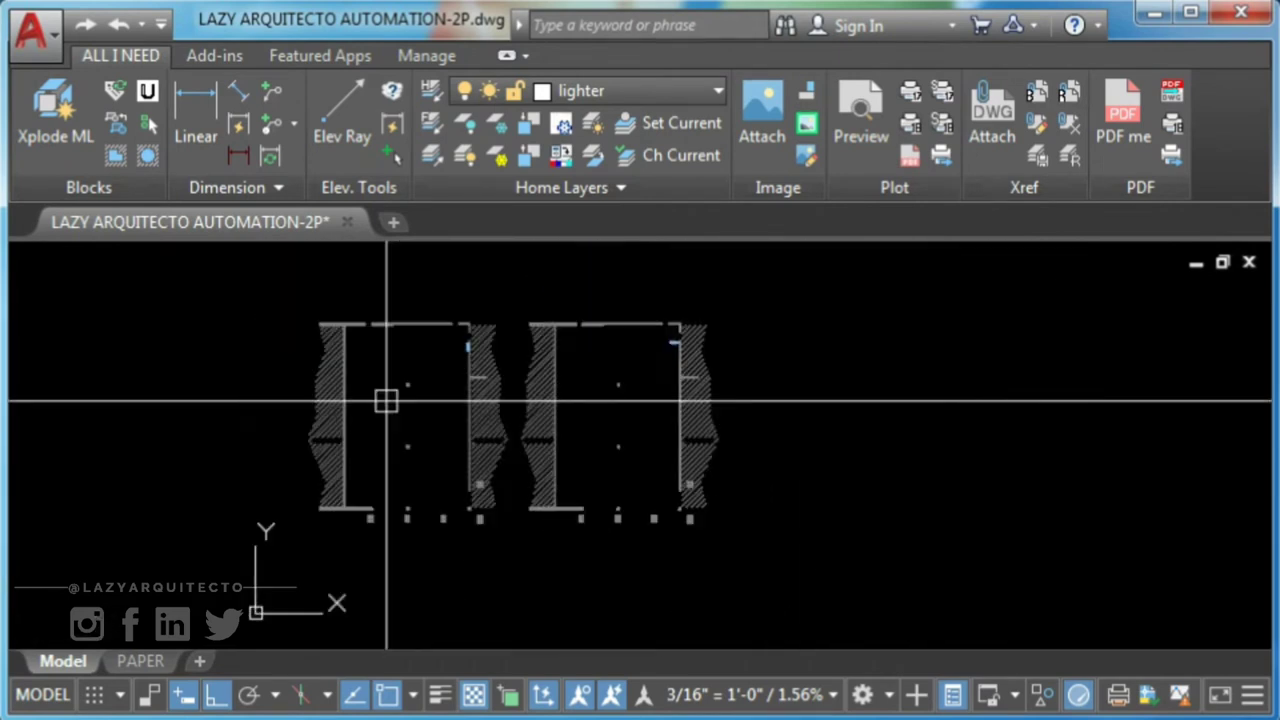
click(232, 298)
Step: Move the window-selected wall hatch and columns to layer HATCH-EX with ByLayer colour
click(796, 558)
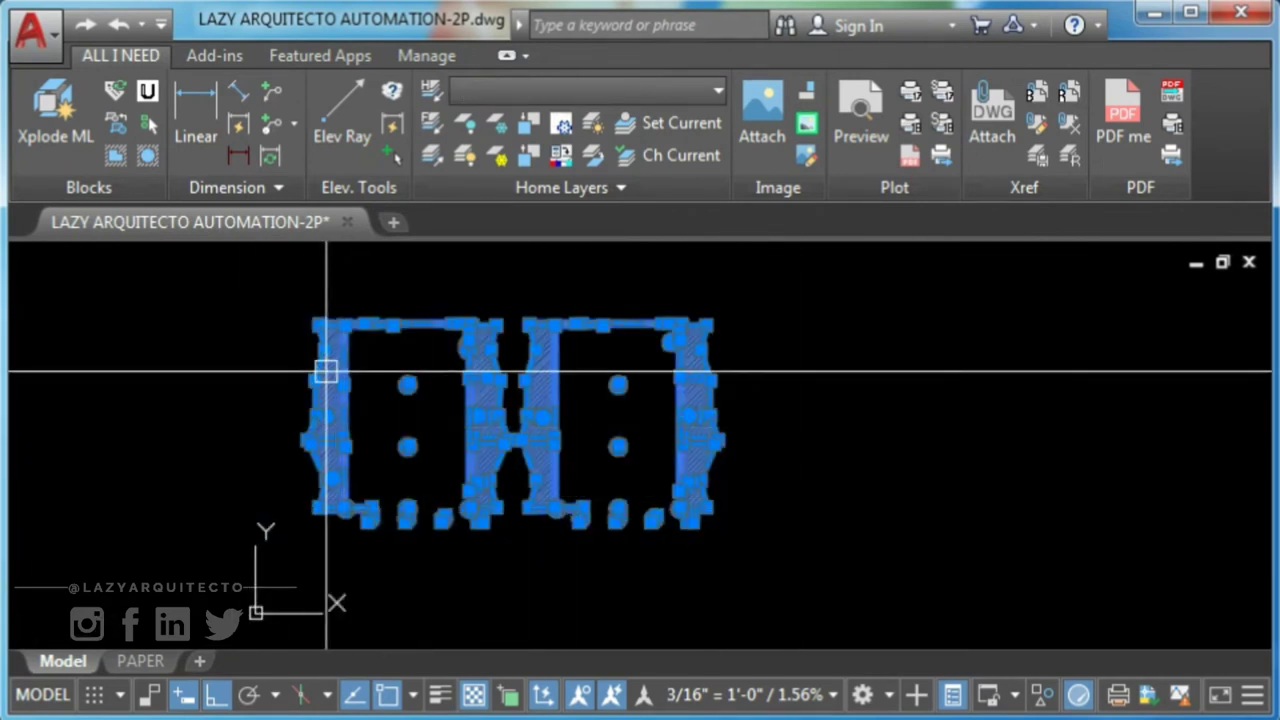
click(690, 92)
scroll(649, 487, down, 10)
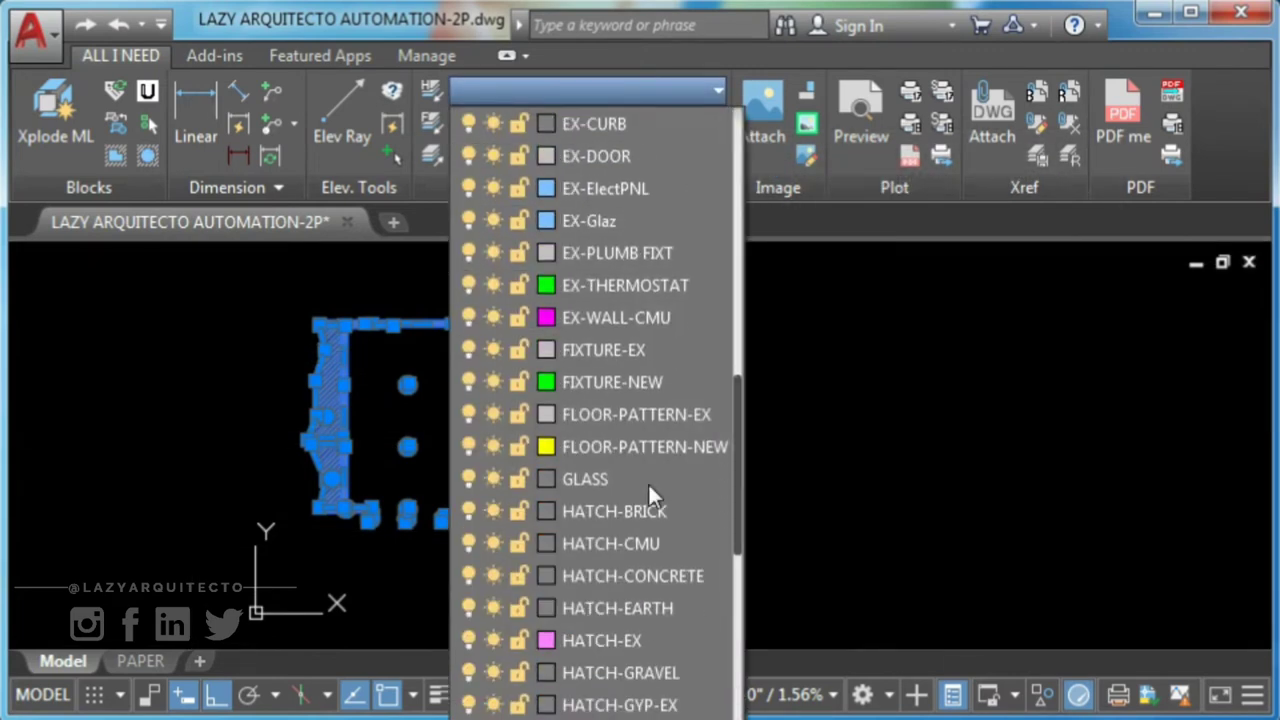
click(642, 646)
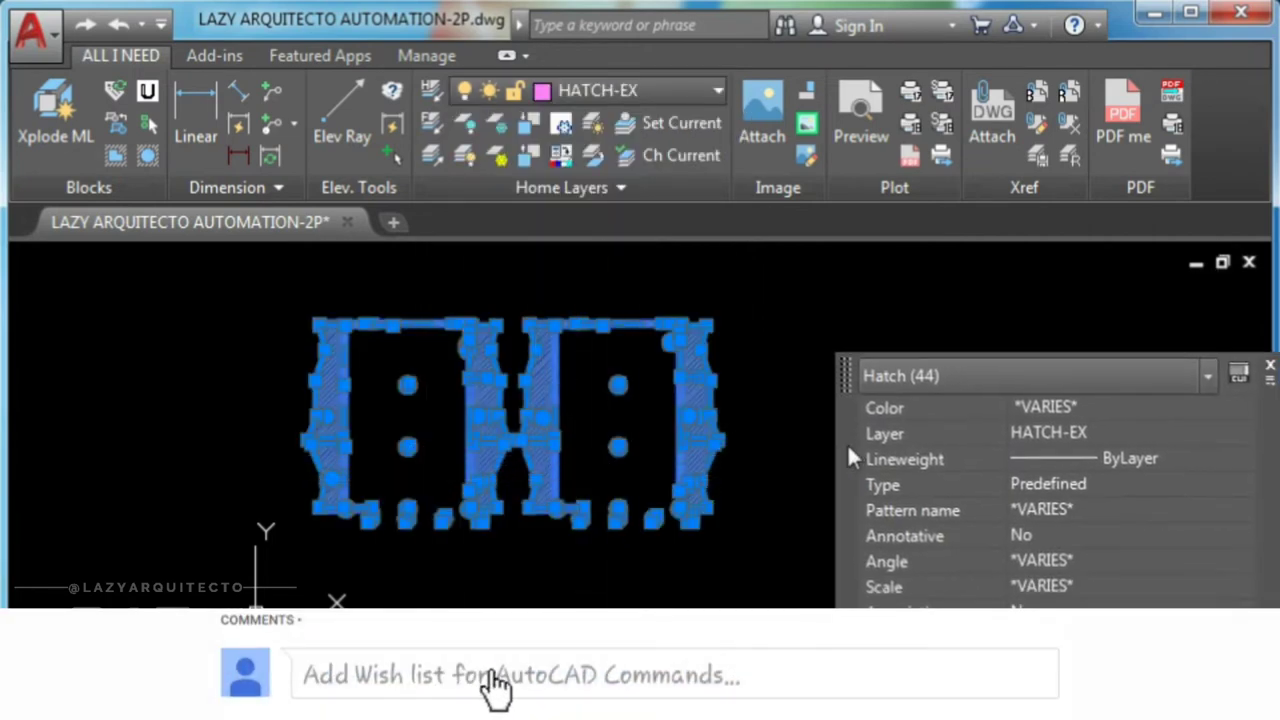
click(1052, 410)
scroll(1085, 435, up, 5)
click(1088, 442)
Step: Clear the selection and unisolate to show all hidden layers again
key(Escape)
scroll(466, 449, up, 4)
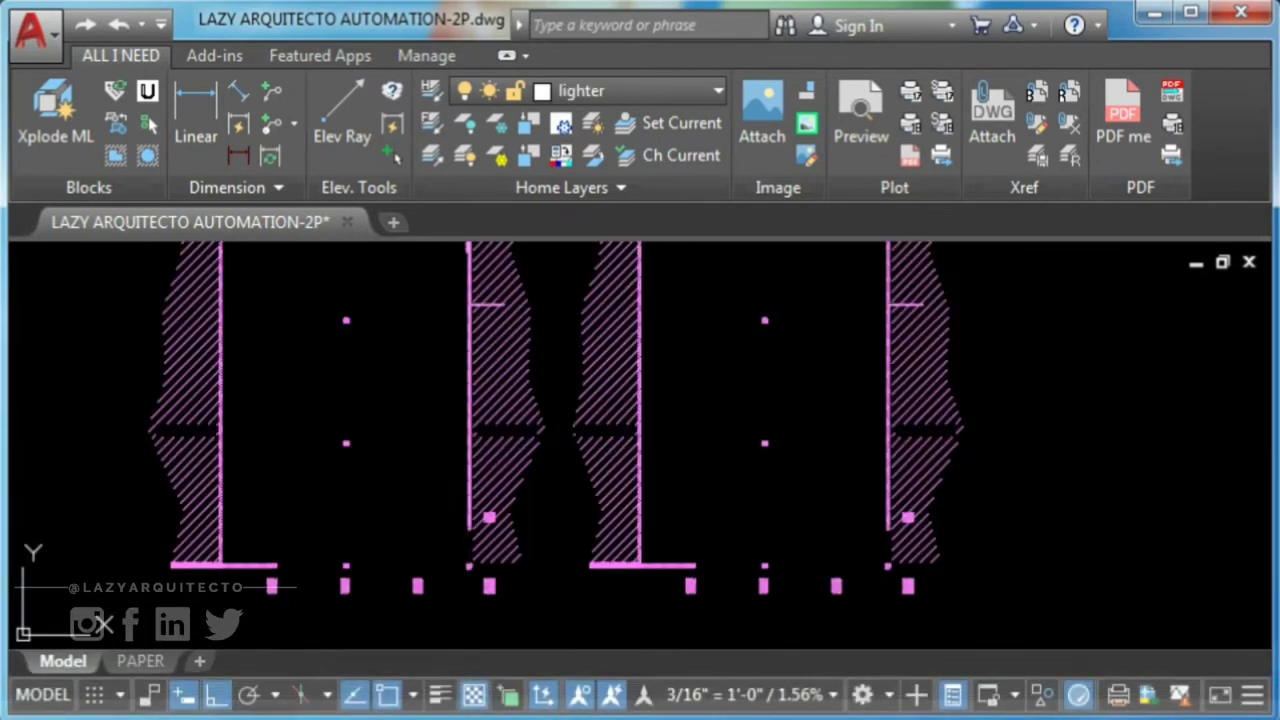
click(524, 155)
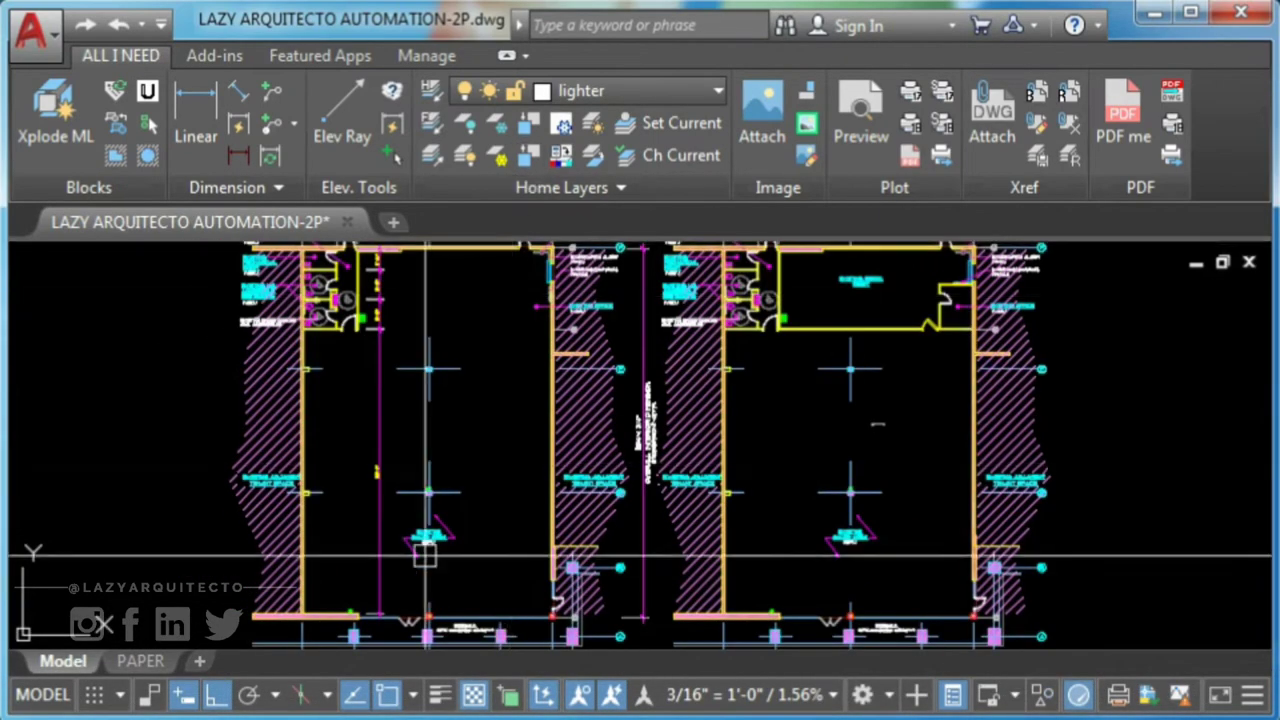
scroll(629, 535, down, 1)
click(530, 124)
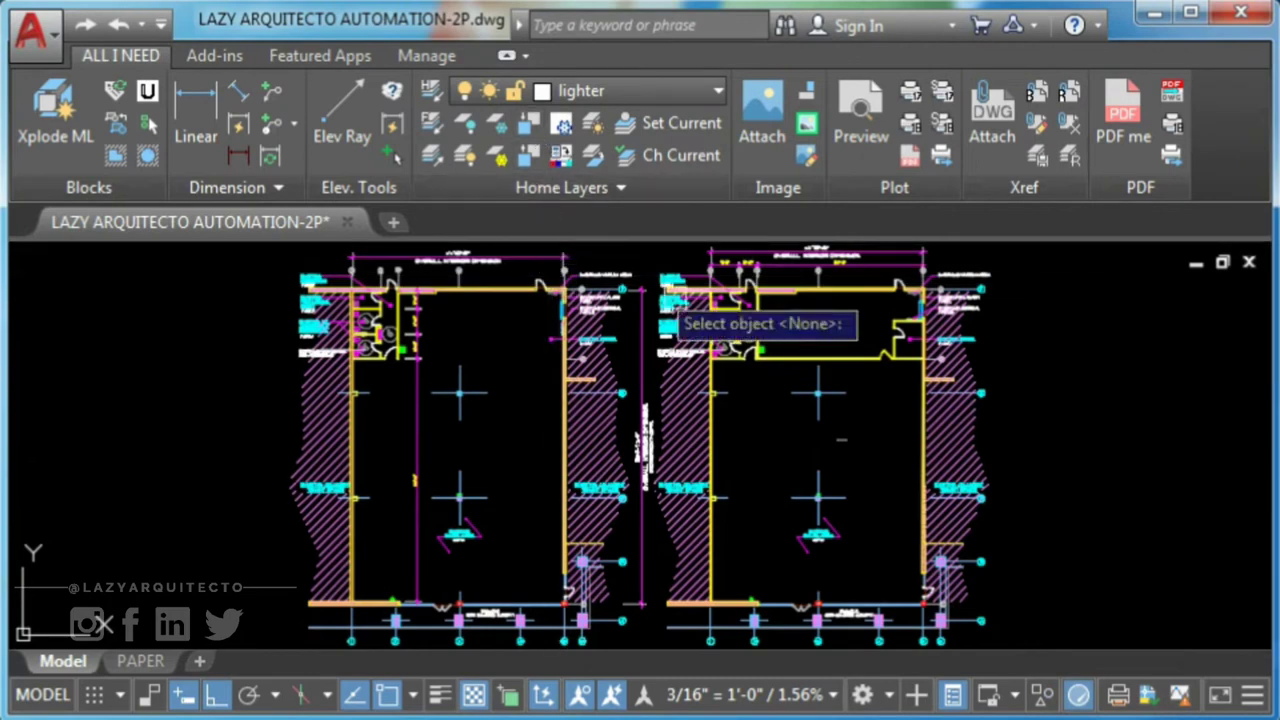
scroll(905, 362, up, 5)
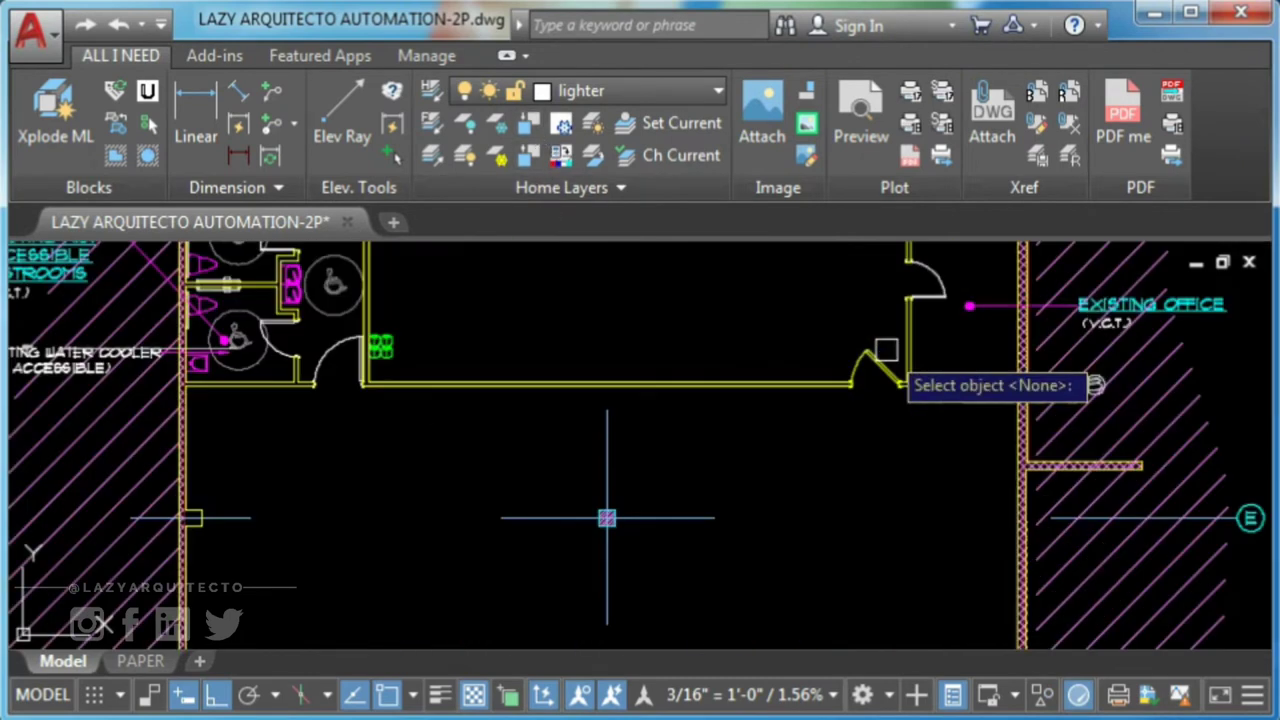
key(Escape)
scroll(903, 346, down, 5)
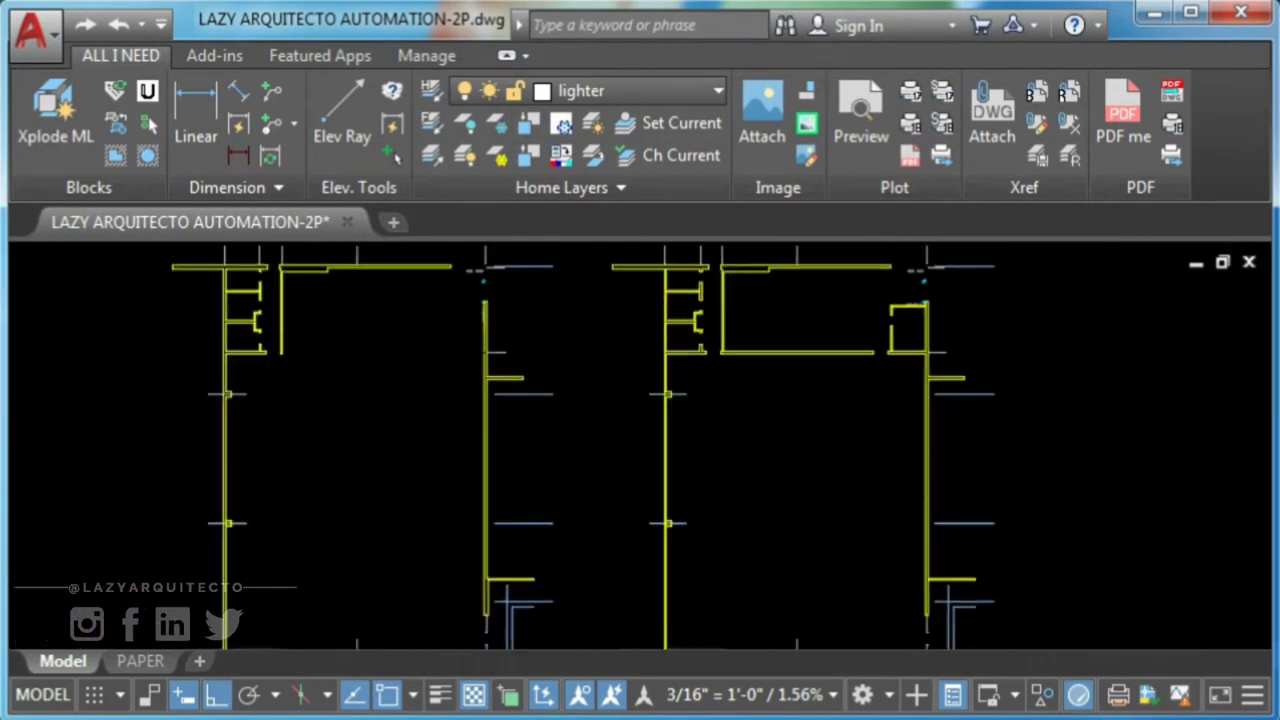
scroll(485, 425, down, 4)
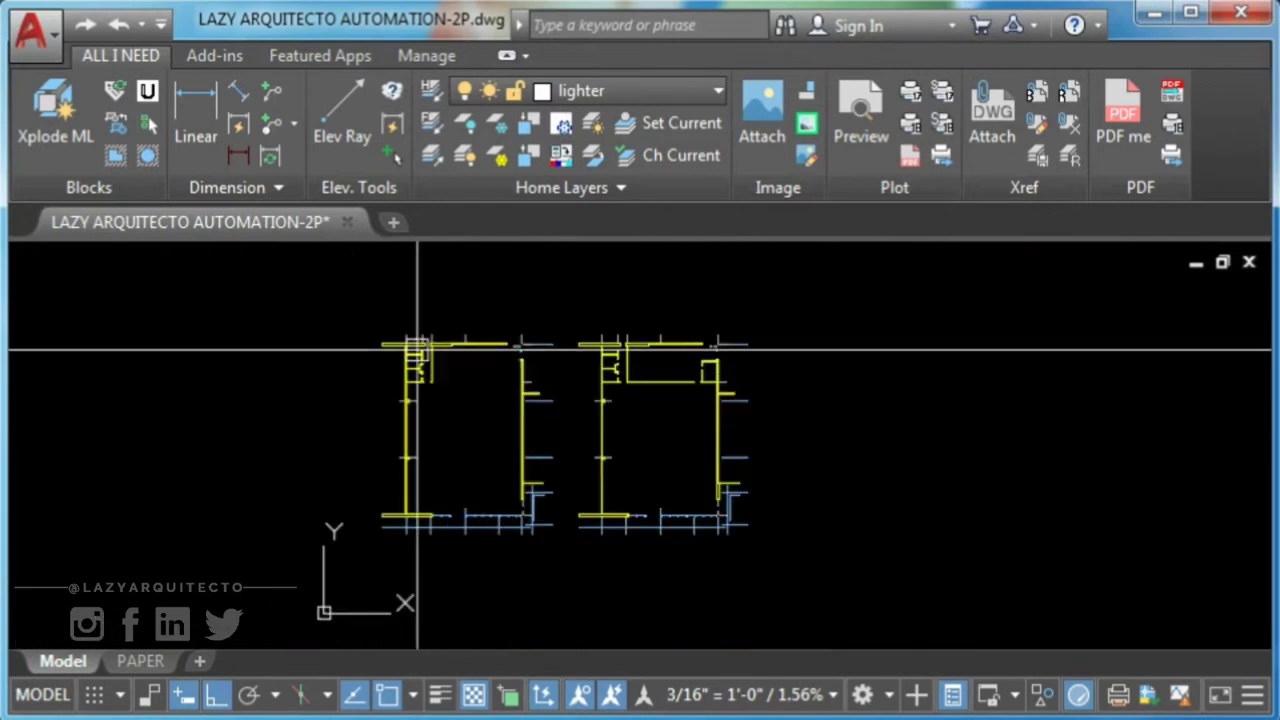
click(349, 298)
click(830, 565)
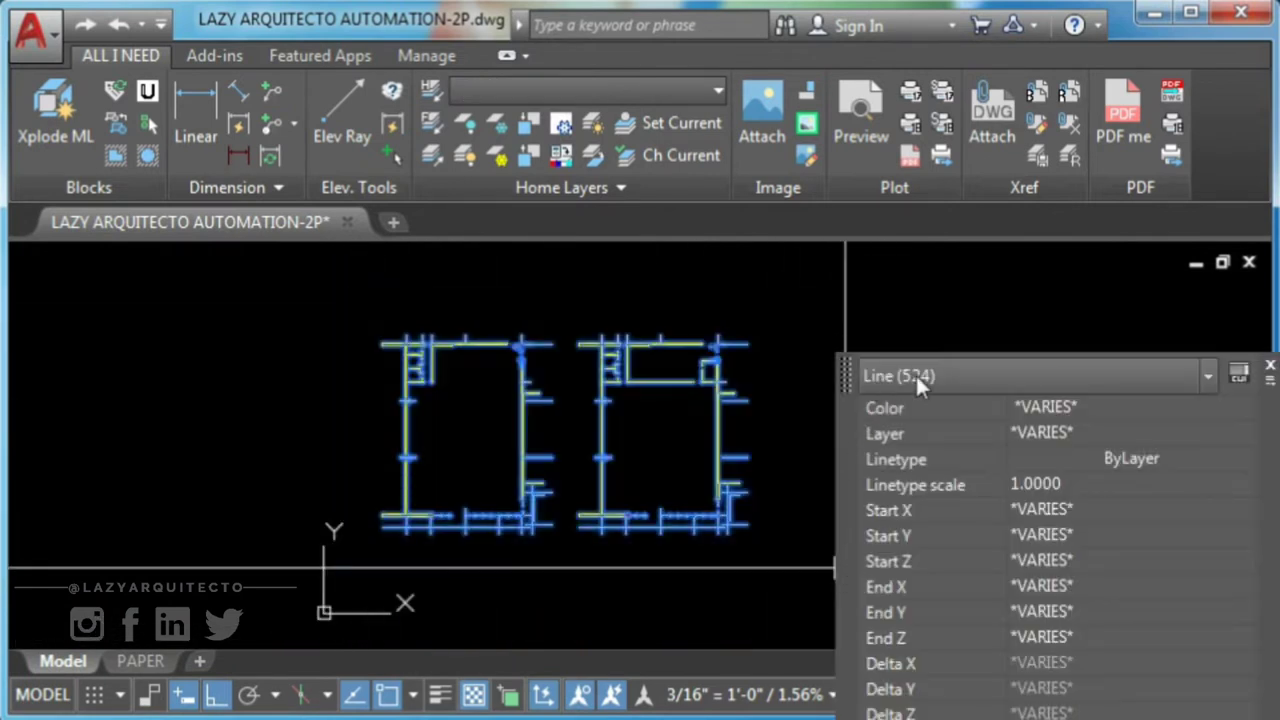
key(Escape)
scroll(488, 417, up, 3)
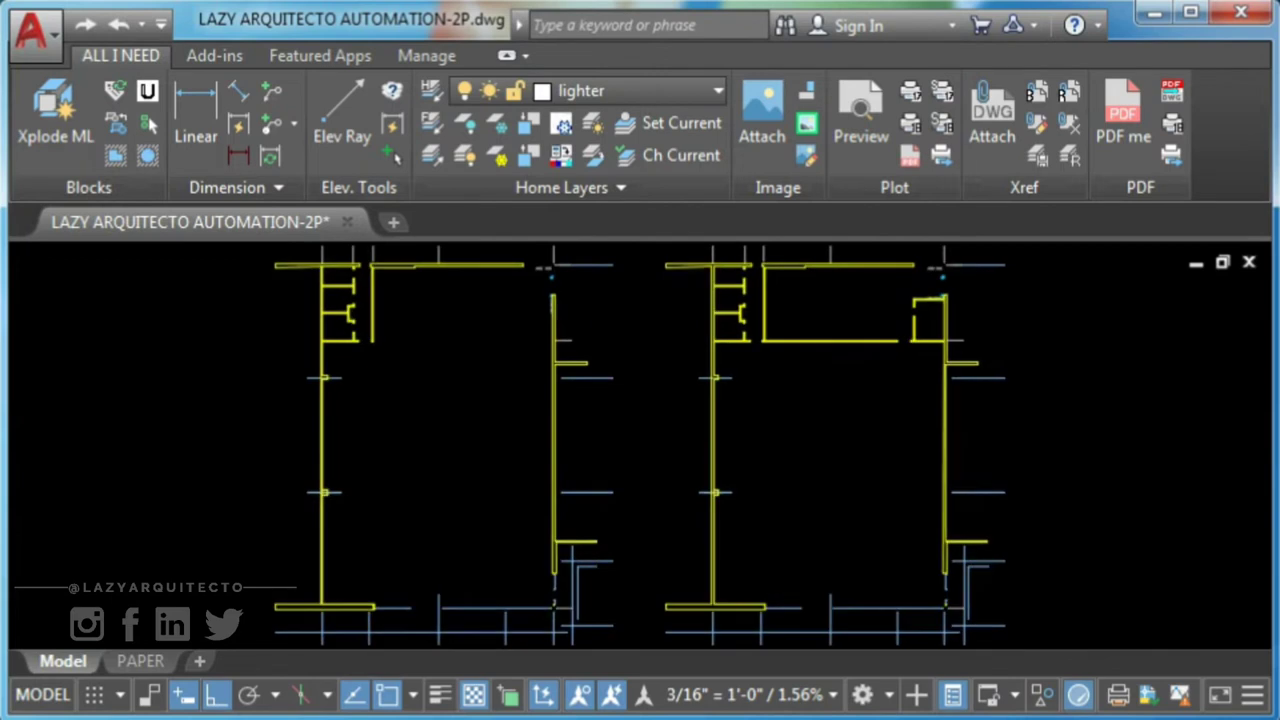
click(558, 523)
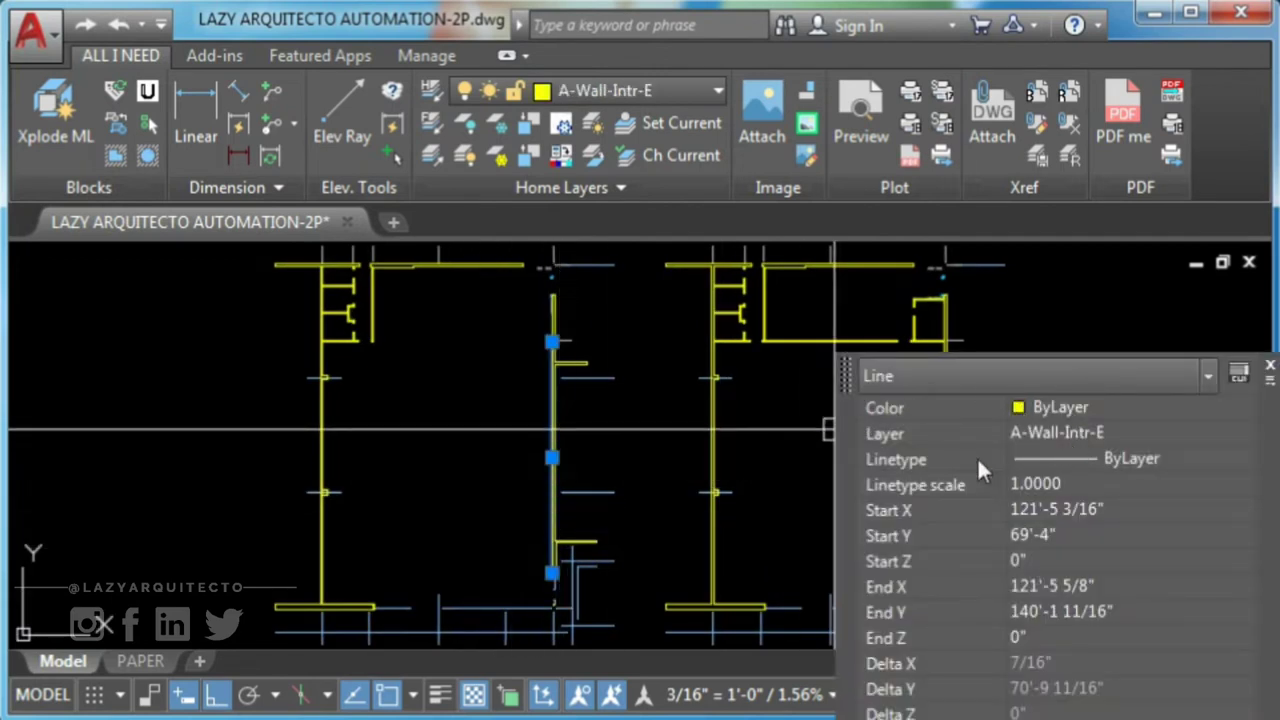
key(Escape)
click(595, 567)
key(Escape)
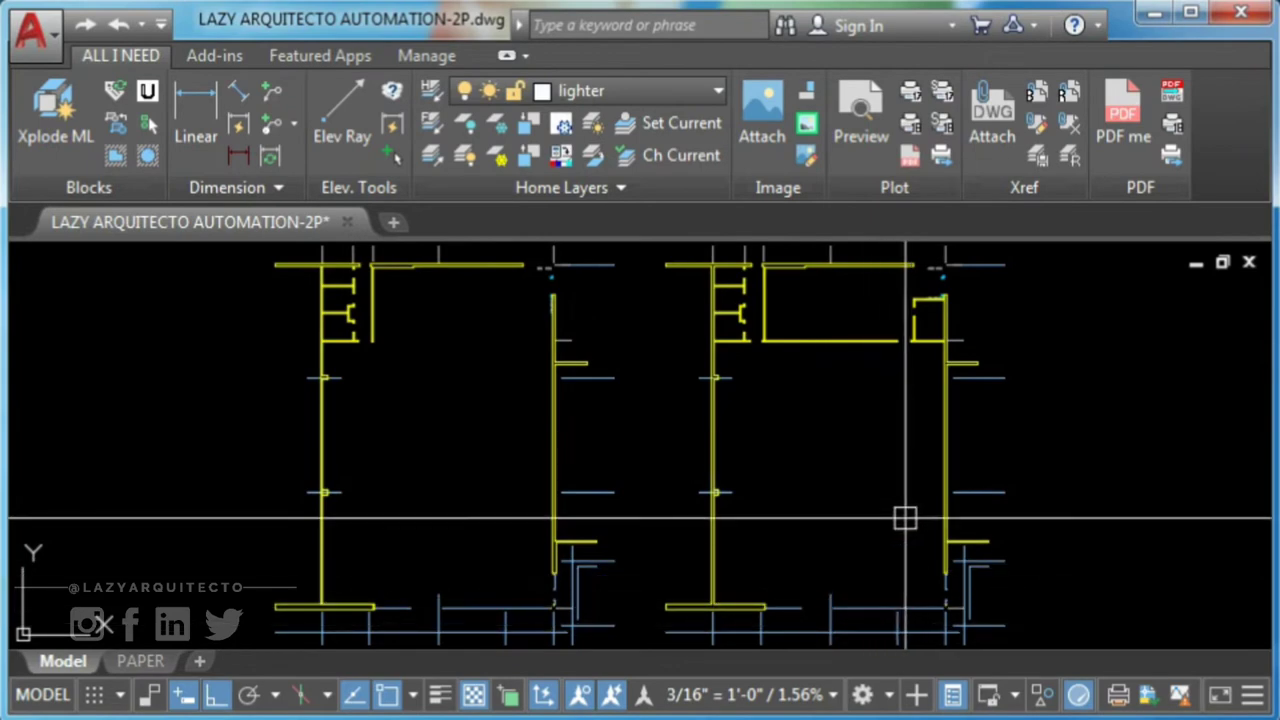
click(528, 157)
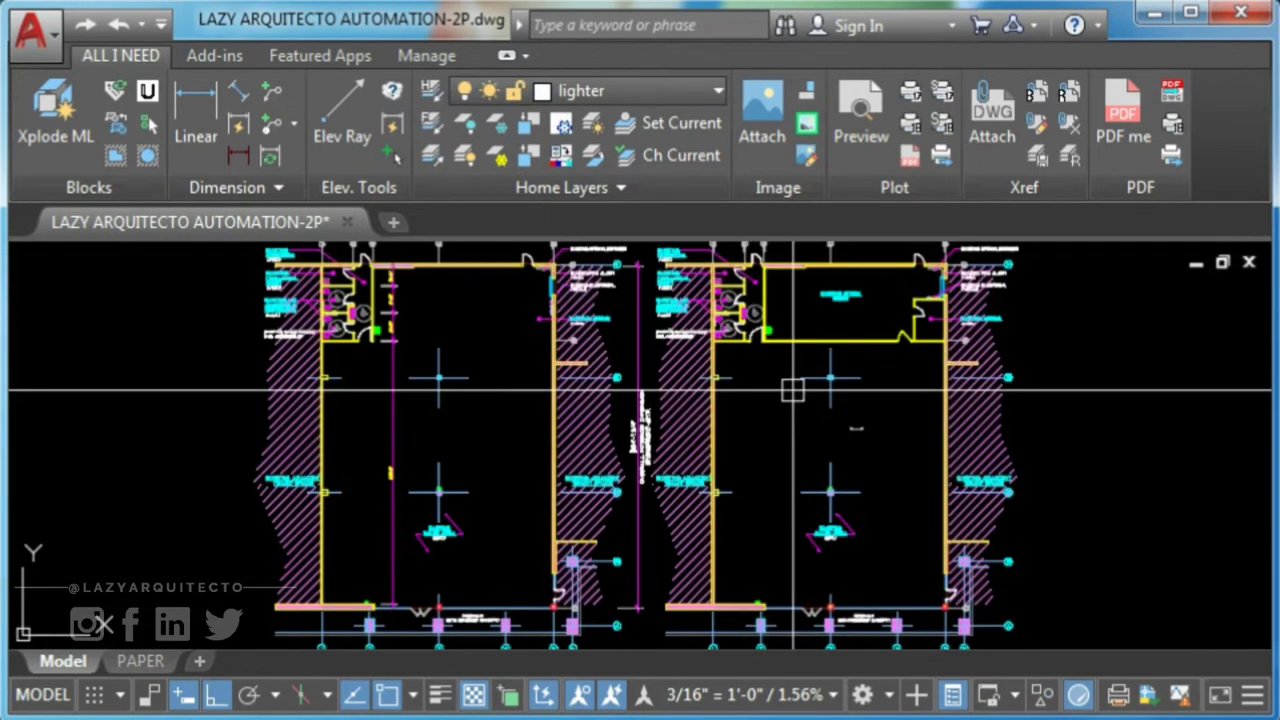
text(CUI)
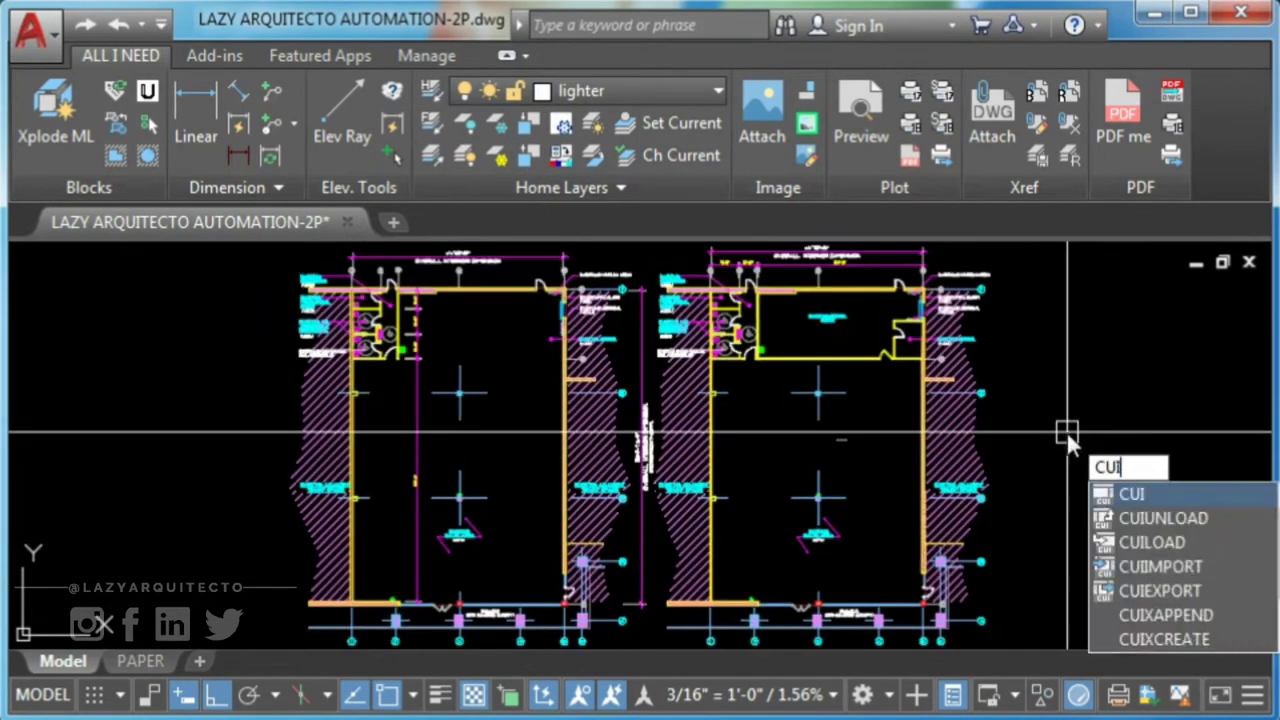
Step: Open CUI and search the command list for 'isolate' to find Isolate Objects
click(1143, 490)
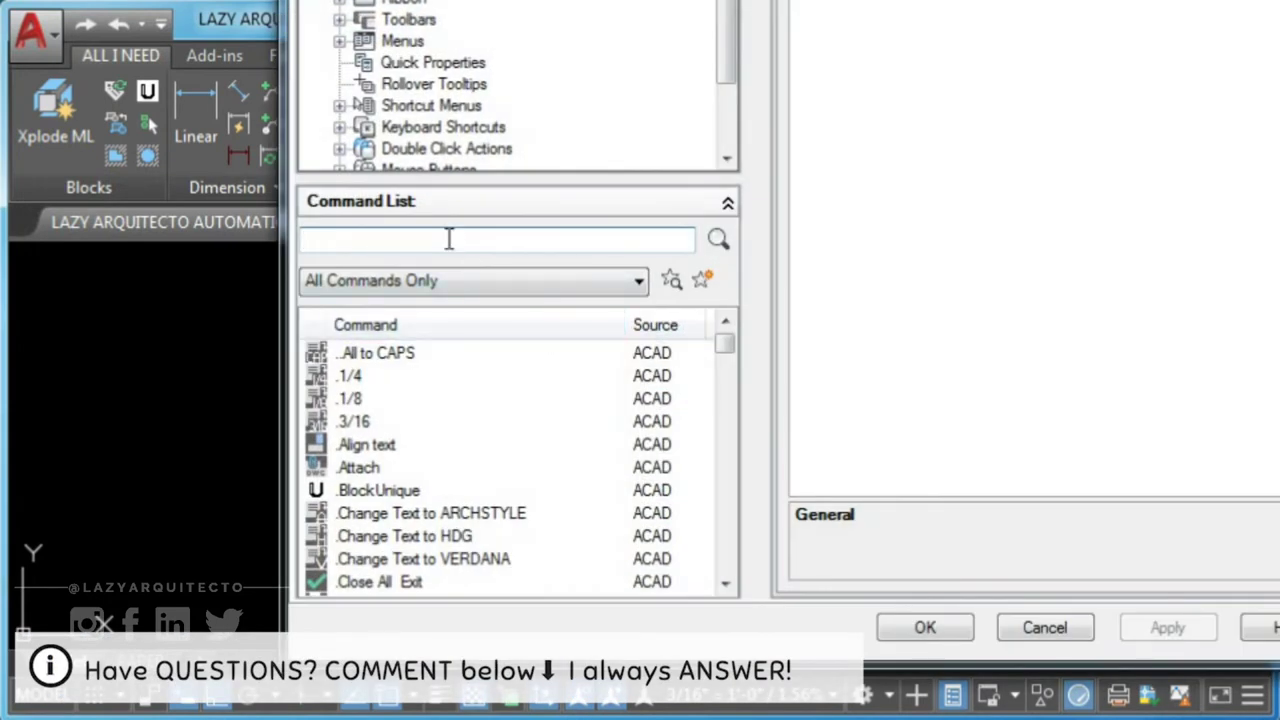
click(449, 238)
text(isolate)
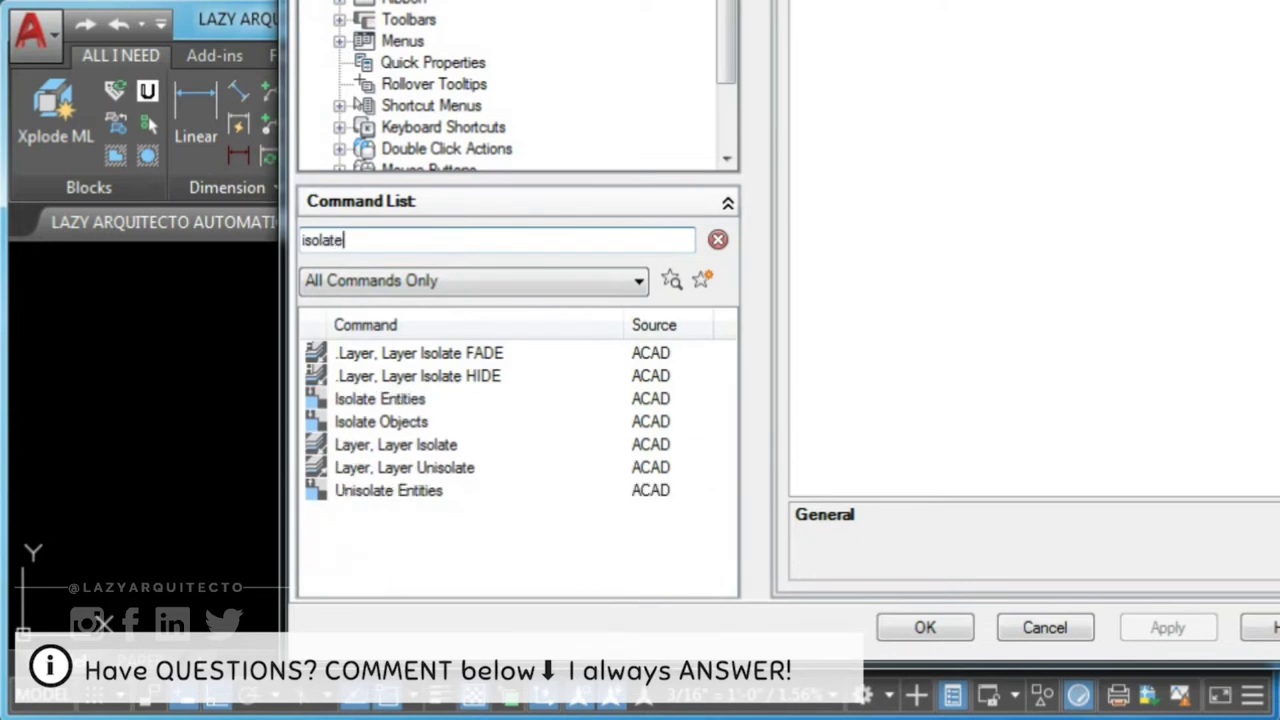
click(383, 421)
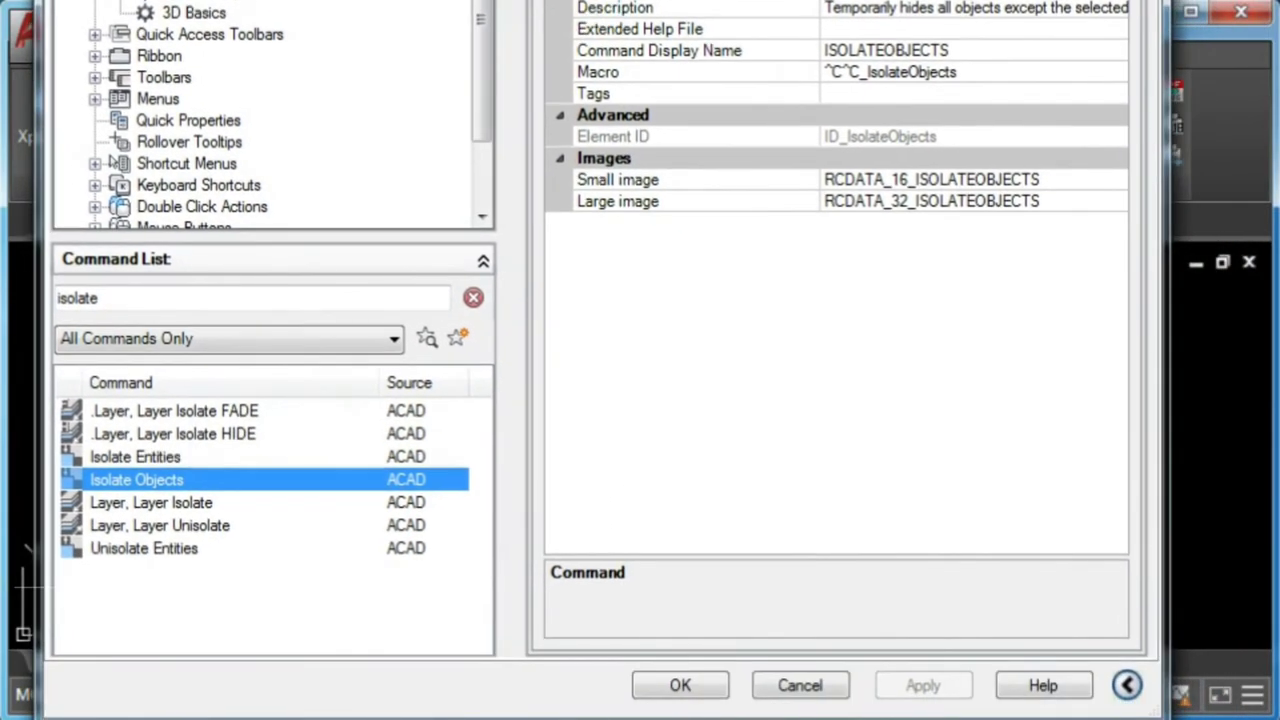
drag(703, 134, 703, 283)
Step: Duplicate Isolate Objects, rename the copy Isolate Entities2, and open its macro editor
right_click(163, 485)
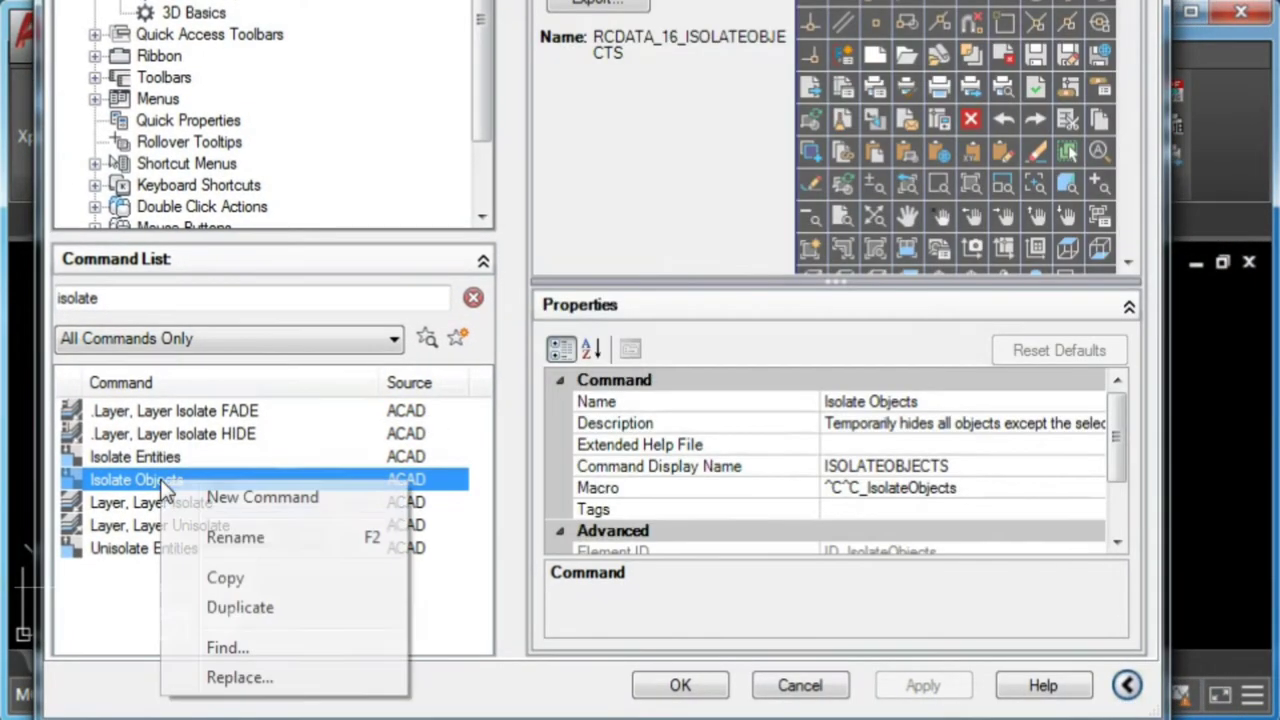
click(233, 609)
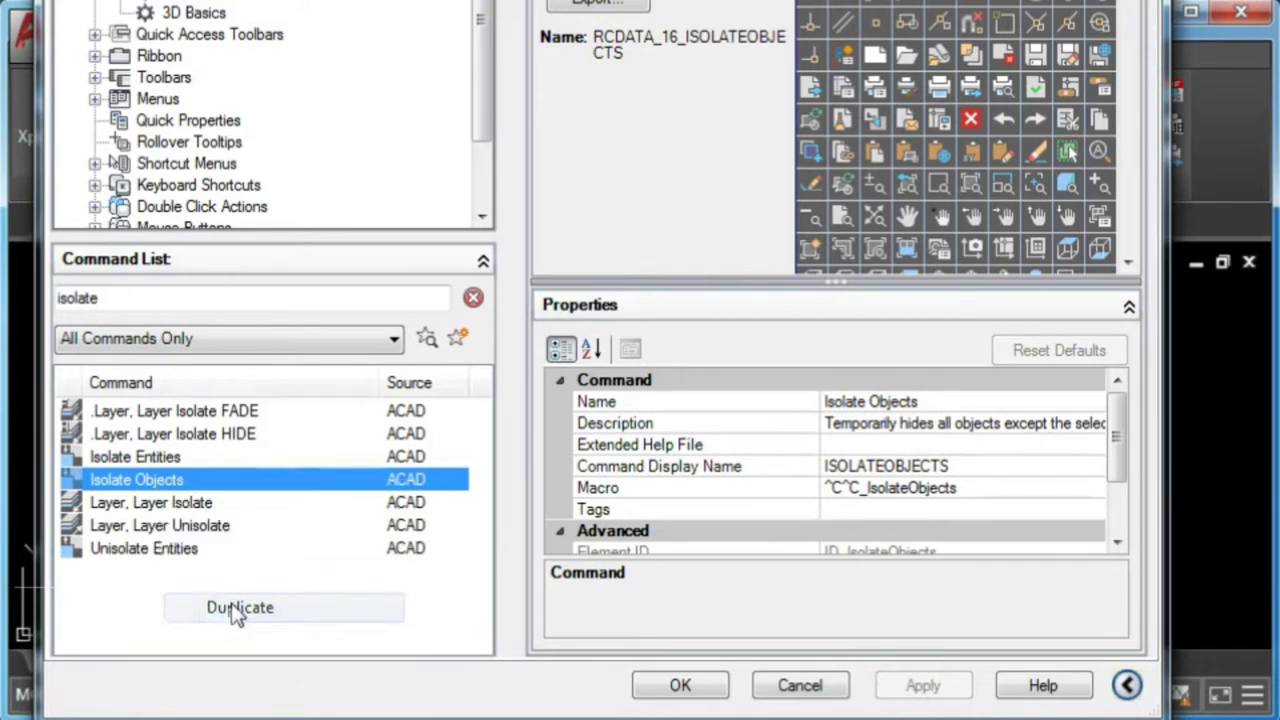
click(945, 401)
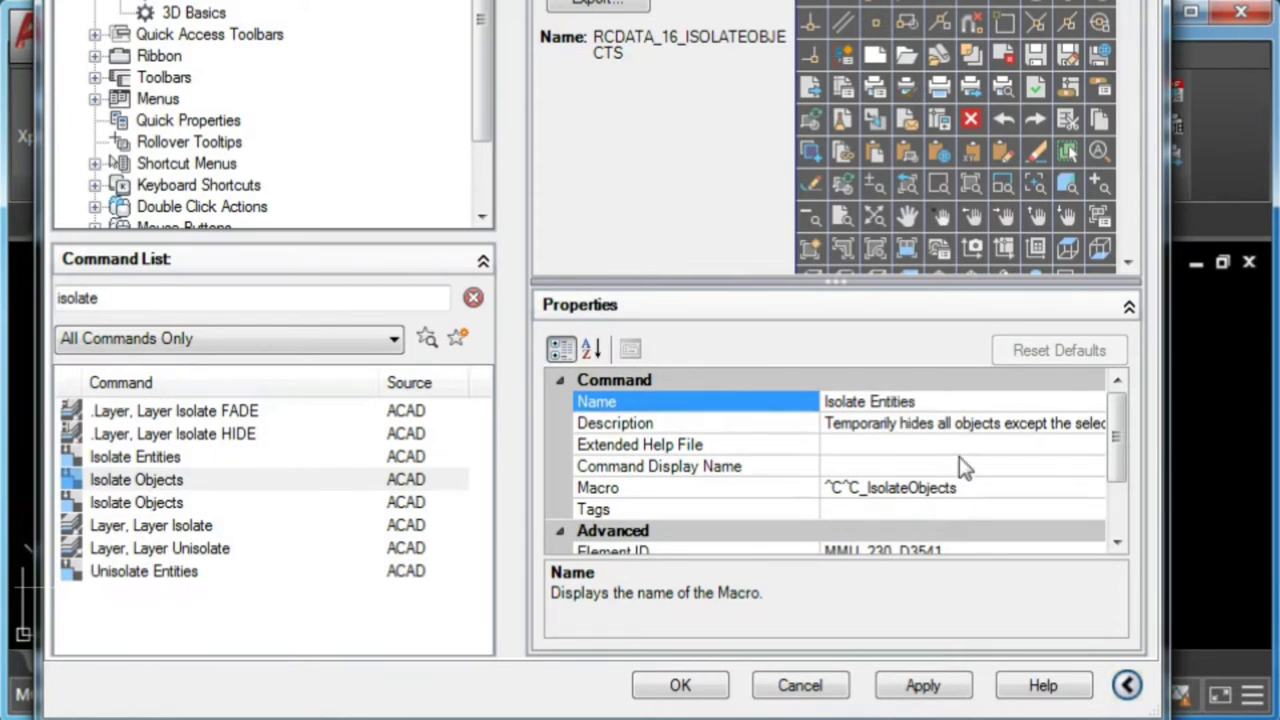
text(Entities2)
click(1067, 487)
click(1093, 488)
Step: Replace the macro with ^C^C_ssx;\v;t;;s;;lt;;la;;c;;b;;;_isolate;p;; and apply it
click(430, 160)
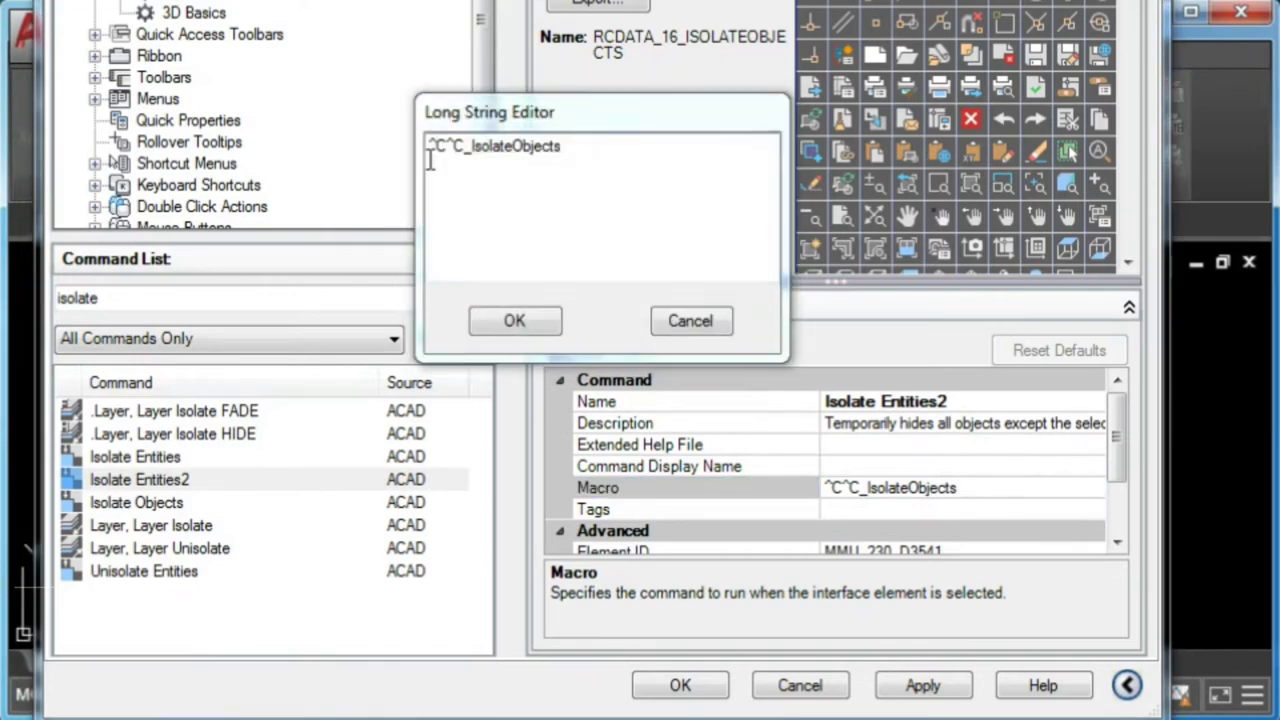
double_click(543, 147)
right_click(543, 149)
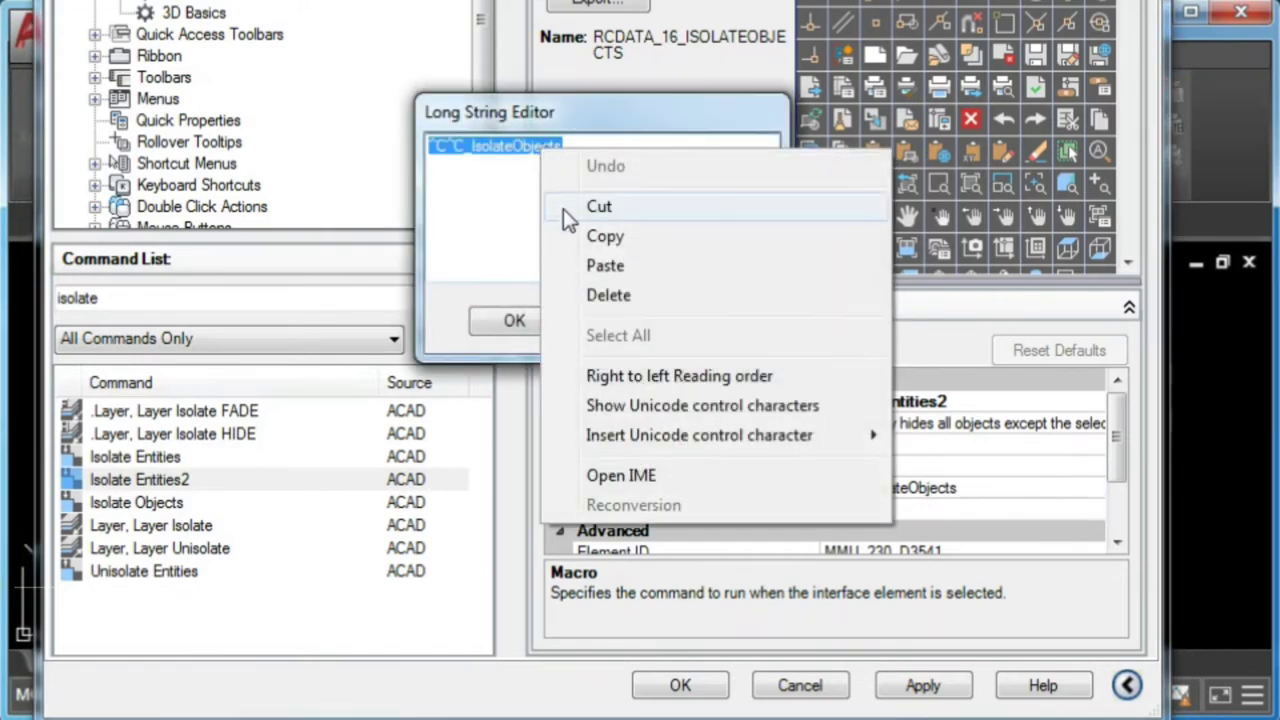
click(605, 266)
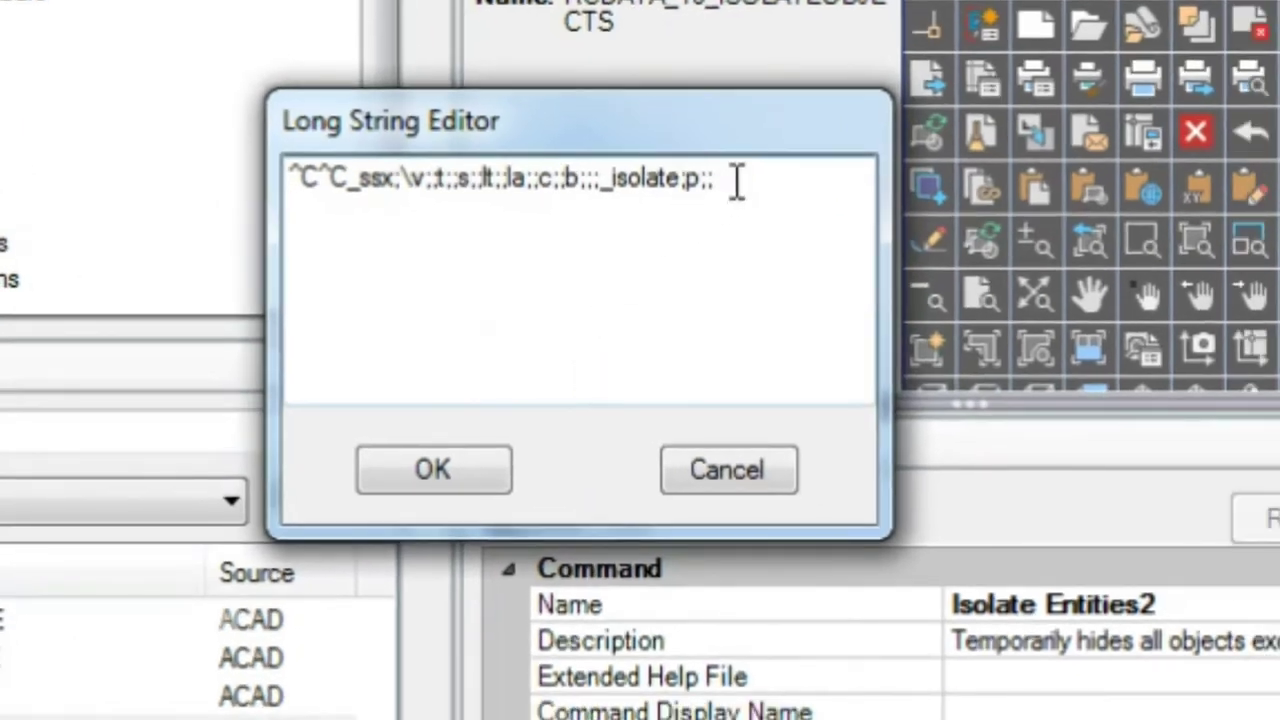
drag(737, 181, 313, 186)
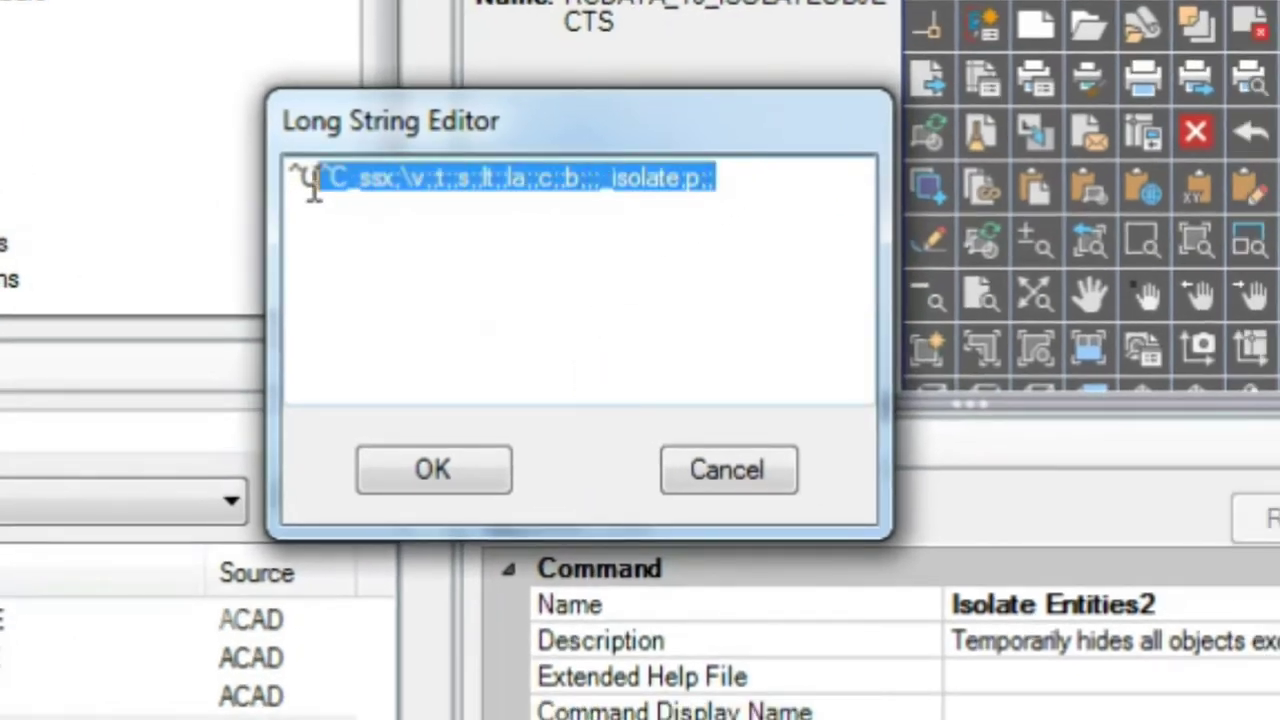
click(361, 220)
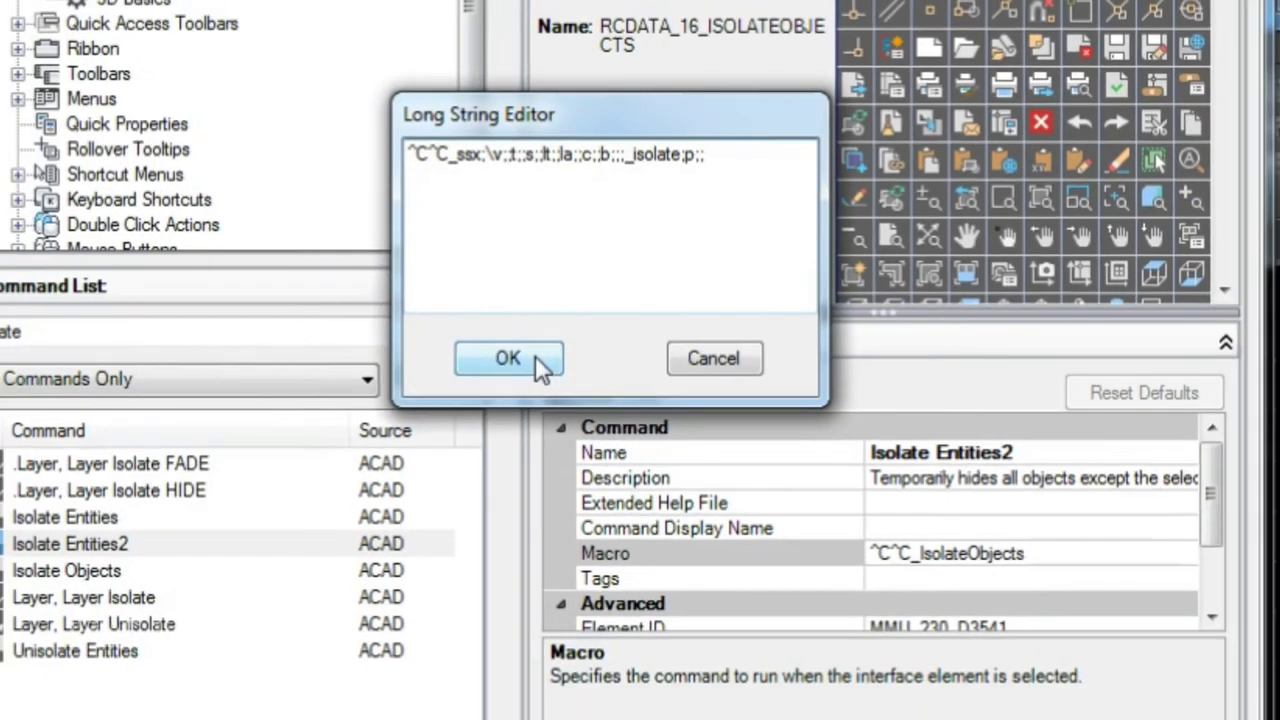
click(472, 470)
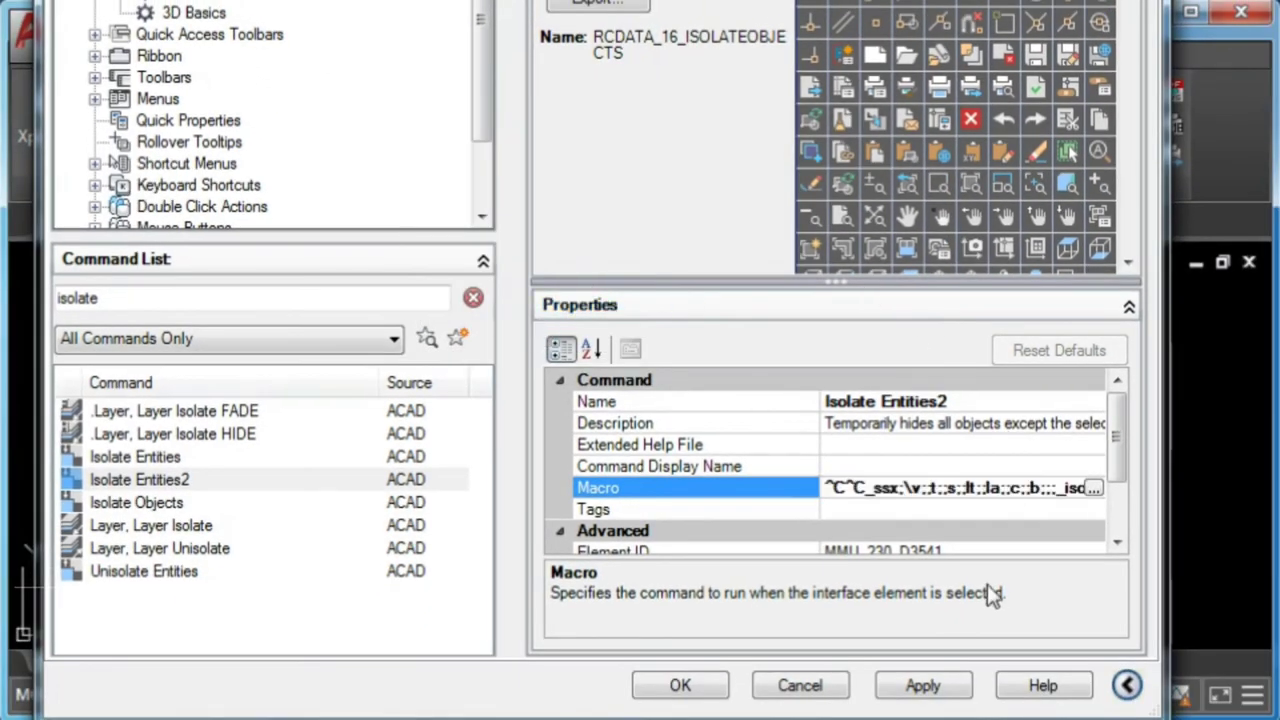
click(925, 686)
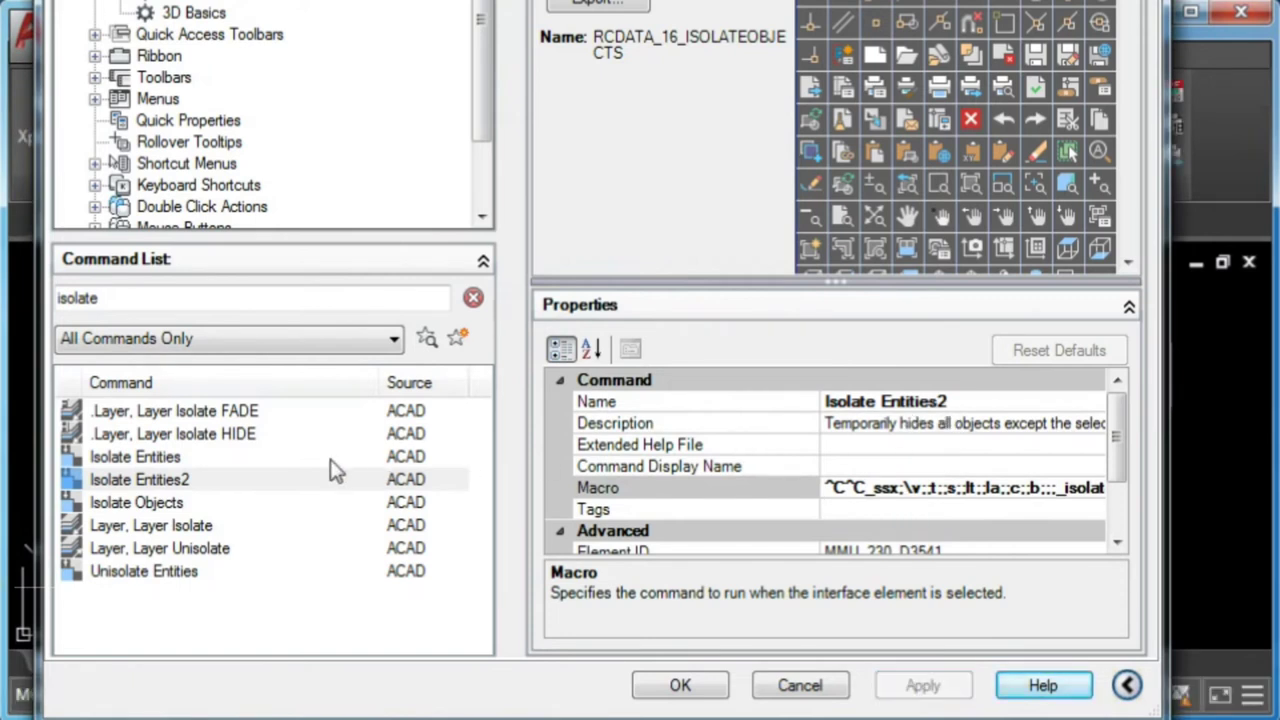
Step: Search the command list for 'unisolate' and duplicate the Unisolate Entities command
double_click(106, 298)
text(unisolate)
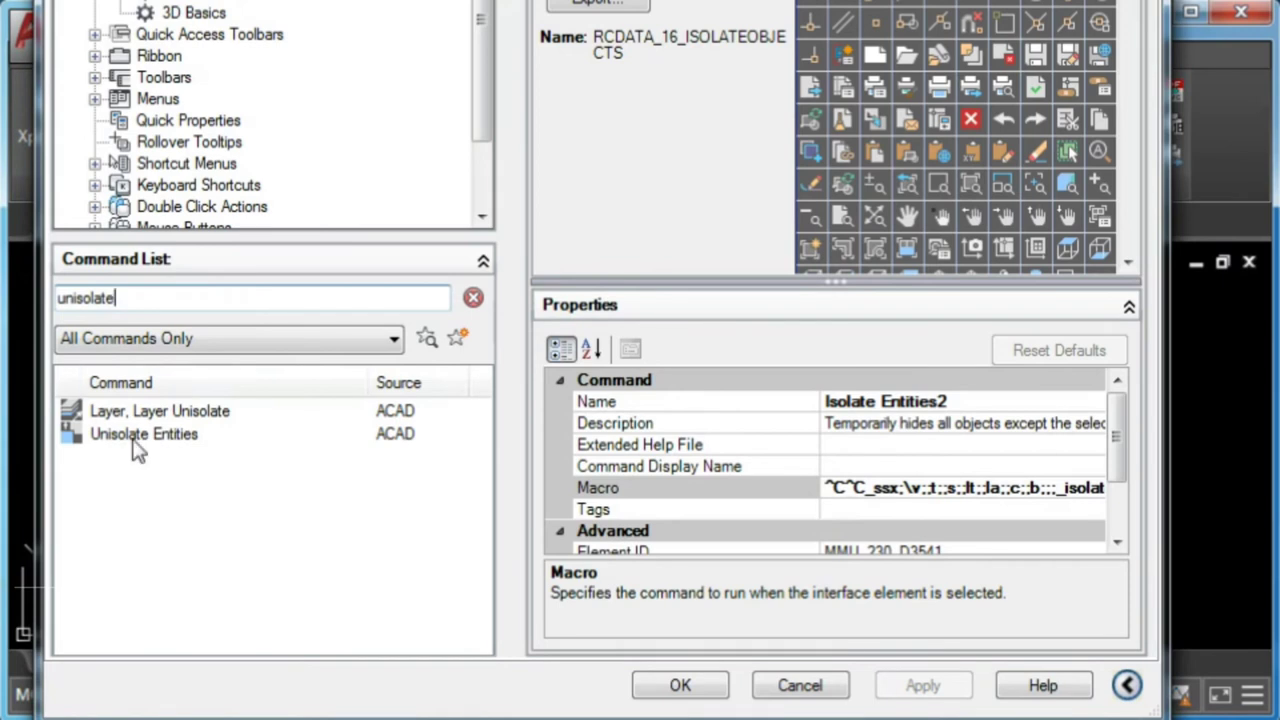
mouse_move(106, 444)
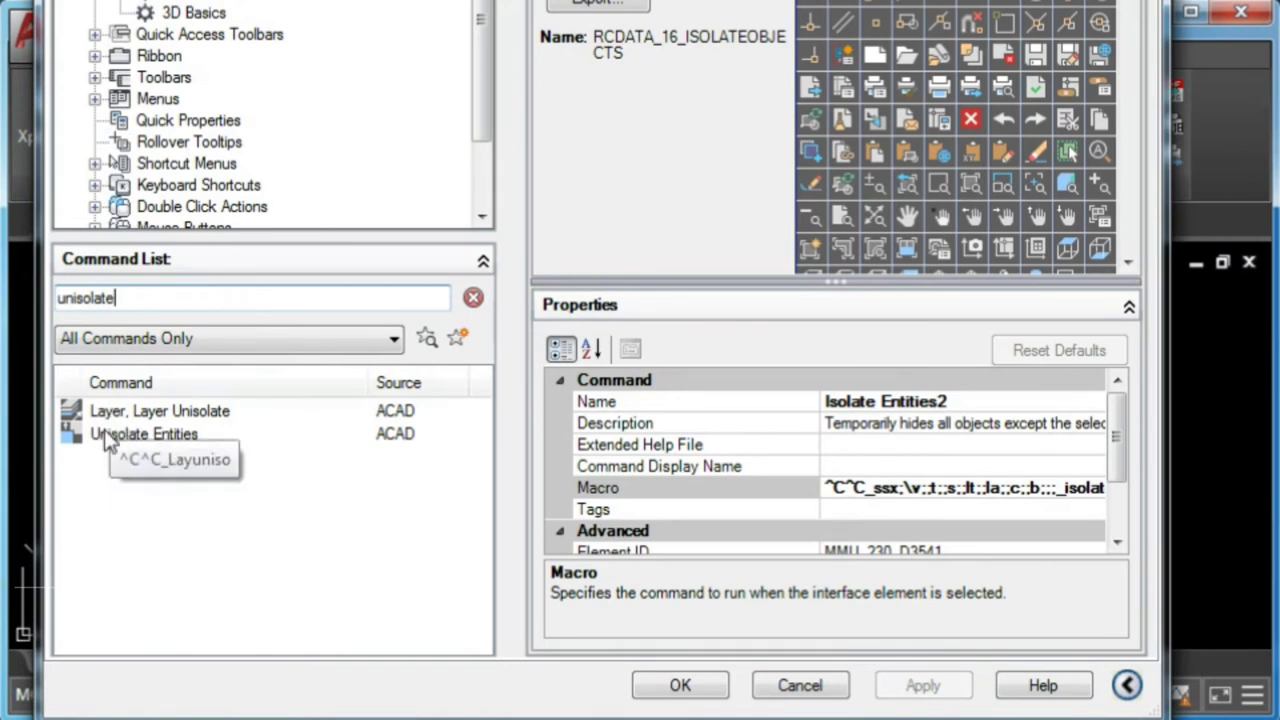
click(106, 440)
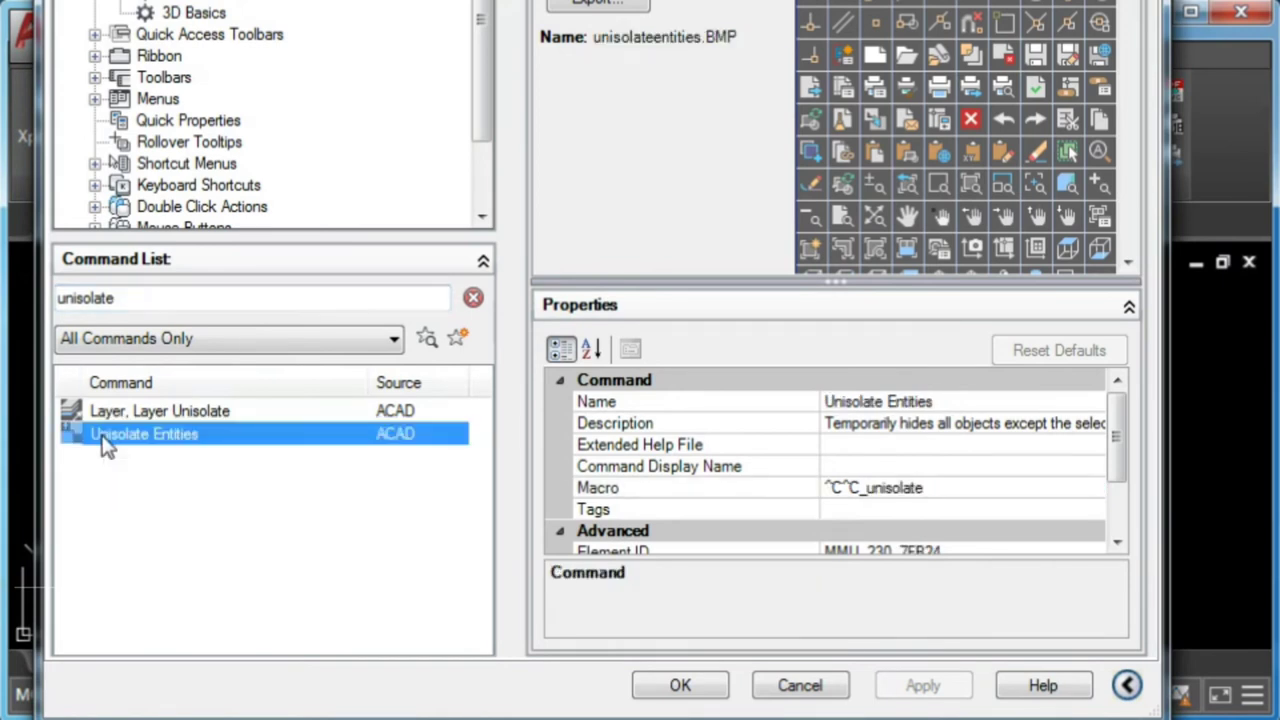
right_click(138, 443)
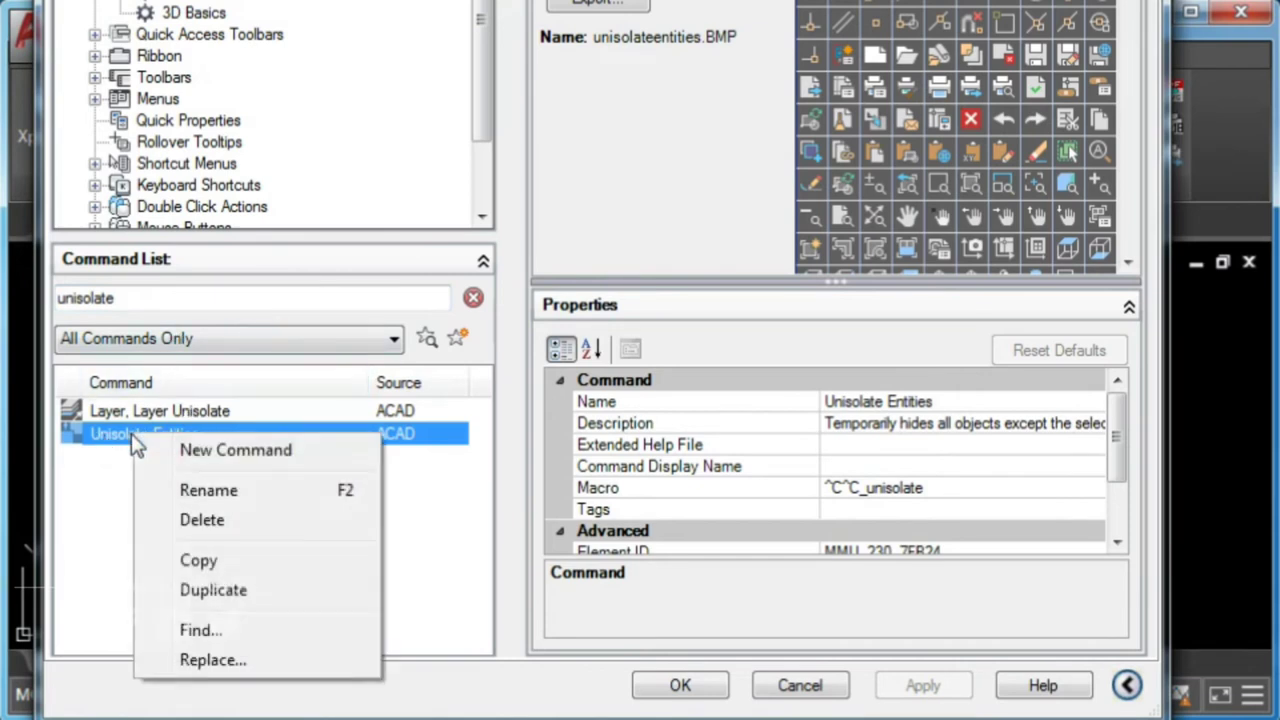
click(210, 592)
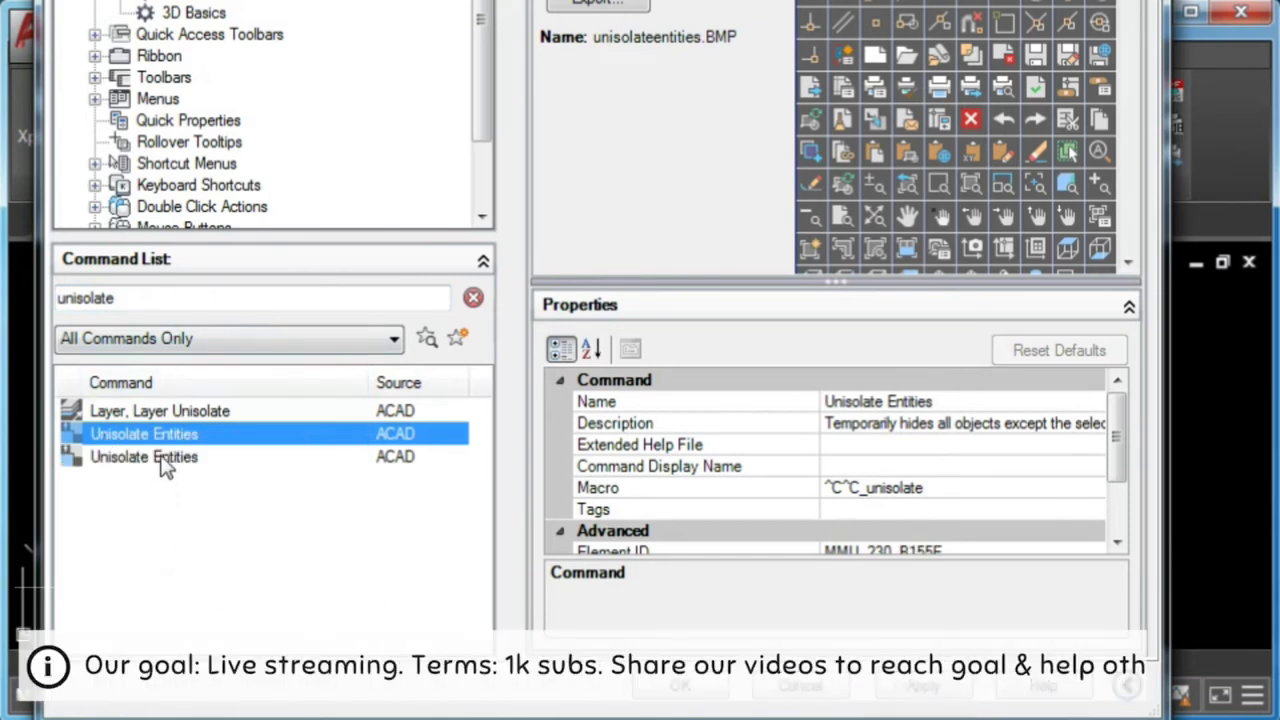
Step: Rename the copy Unisolate Entities2, confirm its ^C^C_unisolate macro, and apply
click(937, 402)
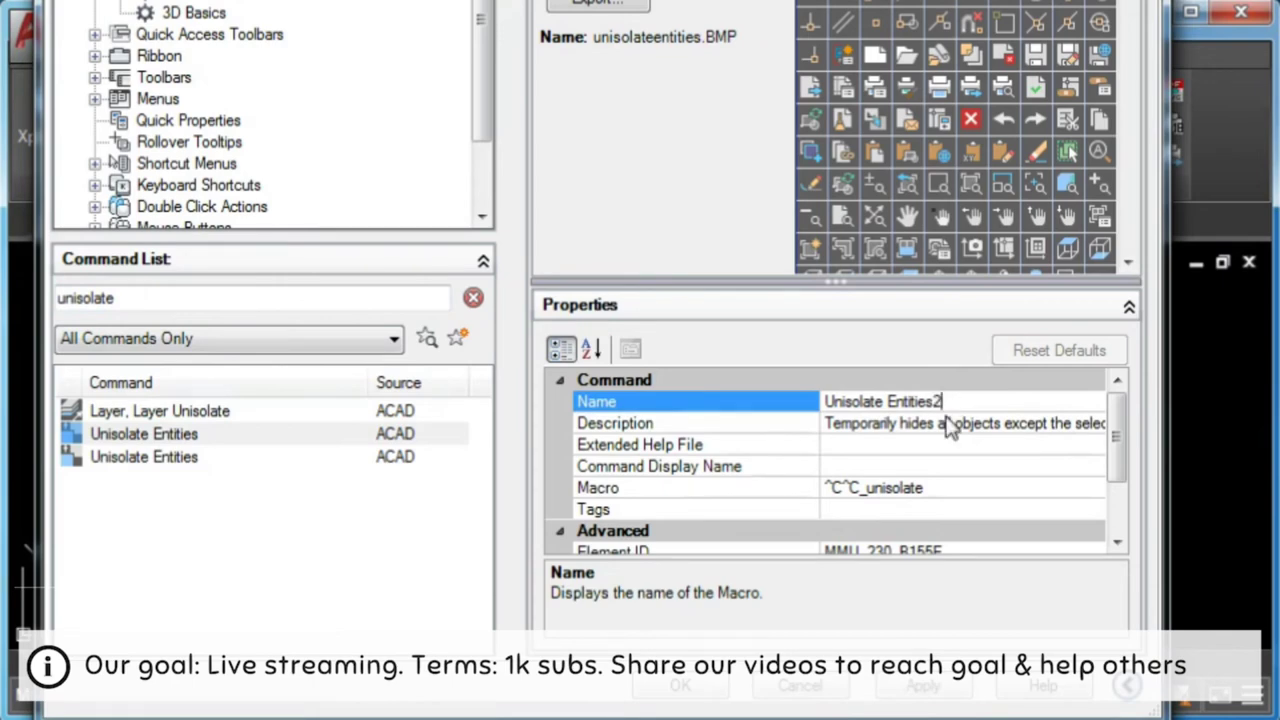
click(962, 488)
click(1094, 486)
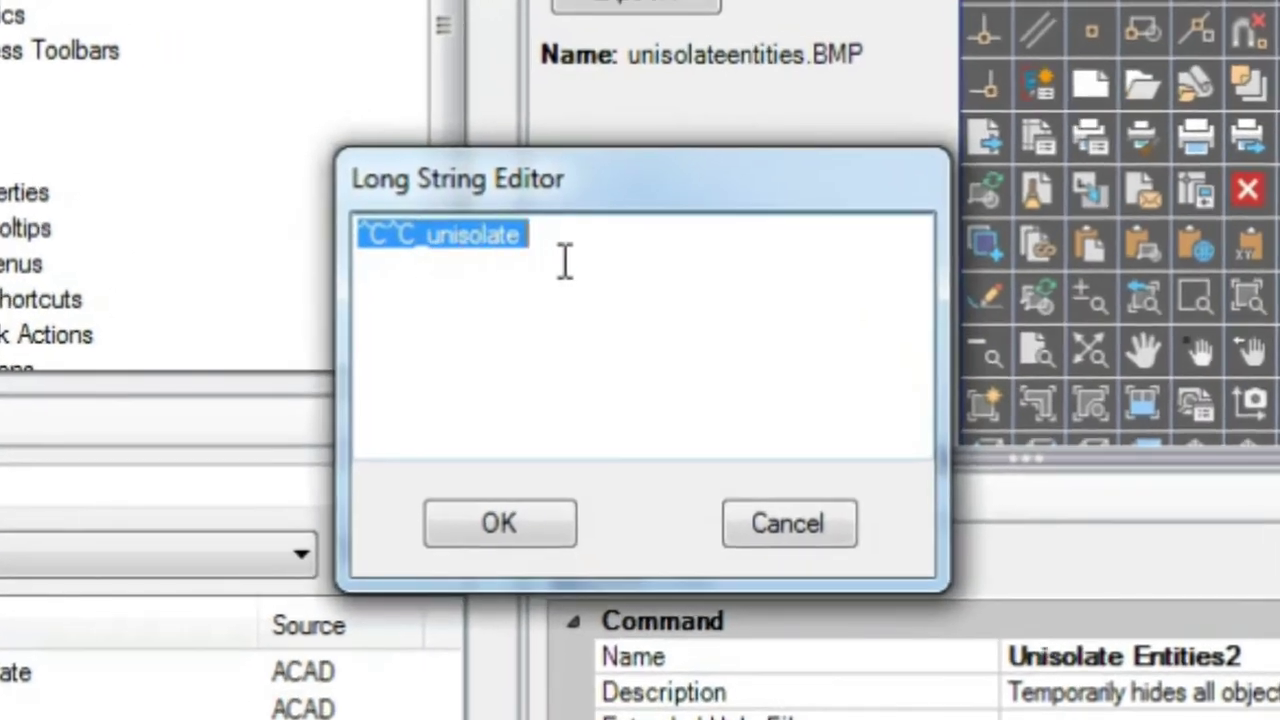
click(561, 239)
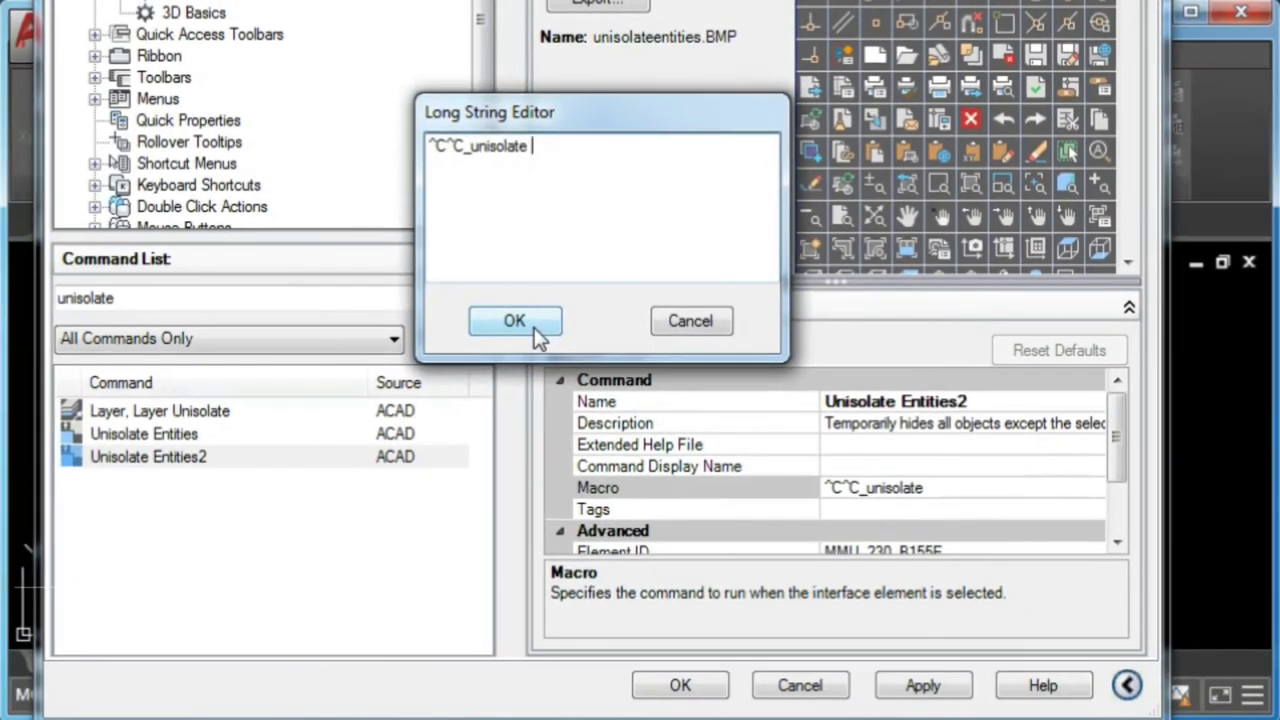
click(534, 327)
click(925, 686)
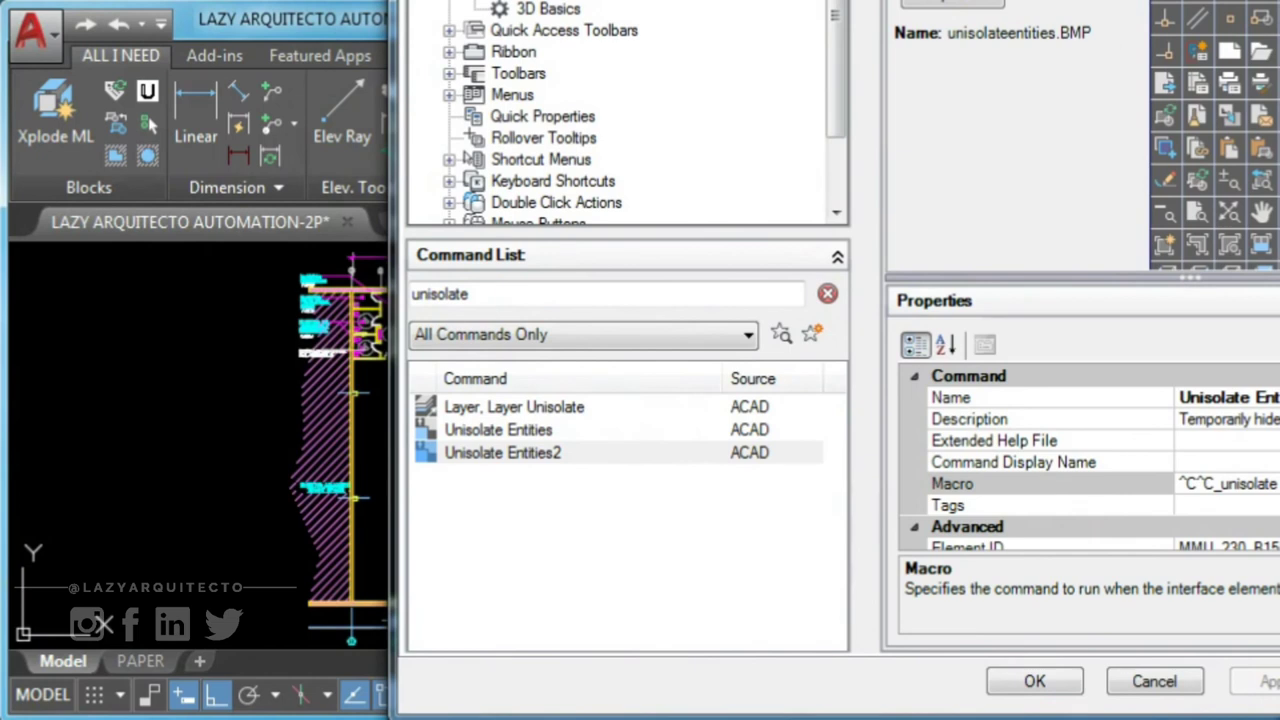
Step: Drag Unisolate Entities2 from the Command List onto the Quick Access Toolbar
click(538, 456)
mouse_move(545, 462)
mouse_down()
mouse_move(448, 456)
mouse_move(268, 412)
mouse_move(158, 252)
mouse_move(116, 64)
mouse_move(139, 17)
mouse_move(157, 142)
mouse_up()
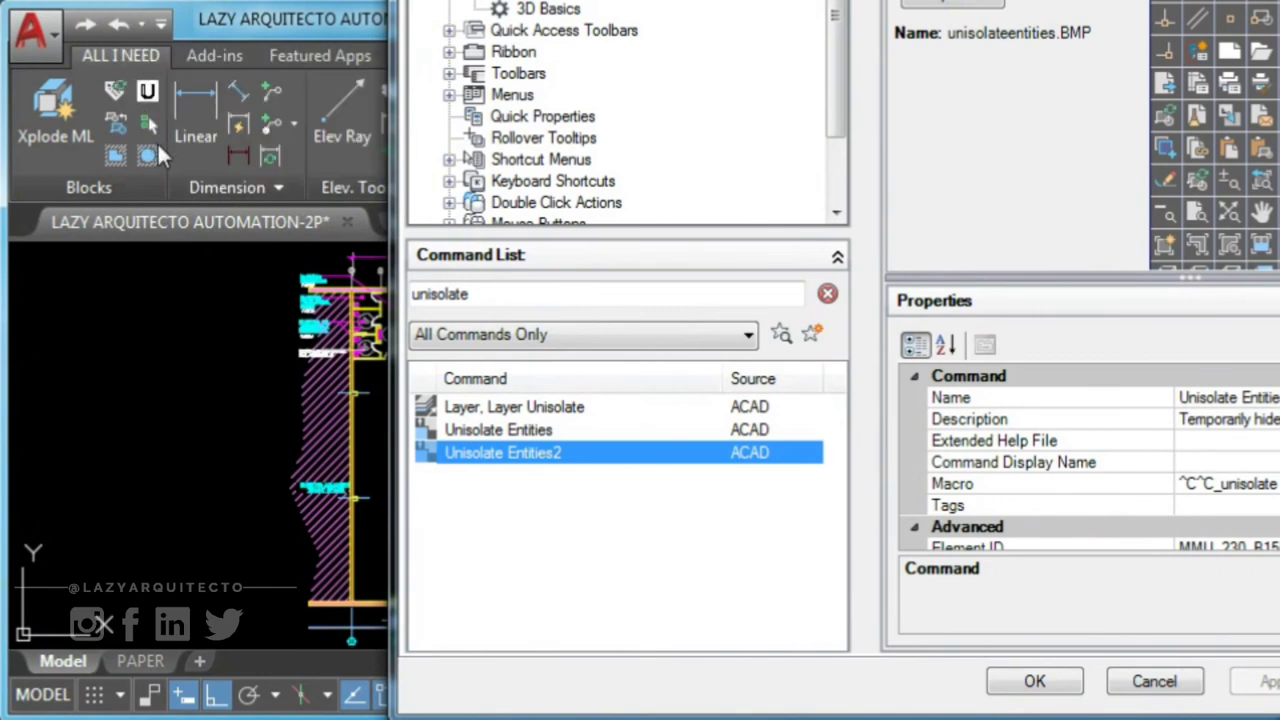
mouse_move(420, 462)
mouse_down()
mouse_move(457, 470)
mouse_move(68, 124)
mouse_move(101, 28)
mouse_up()
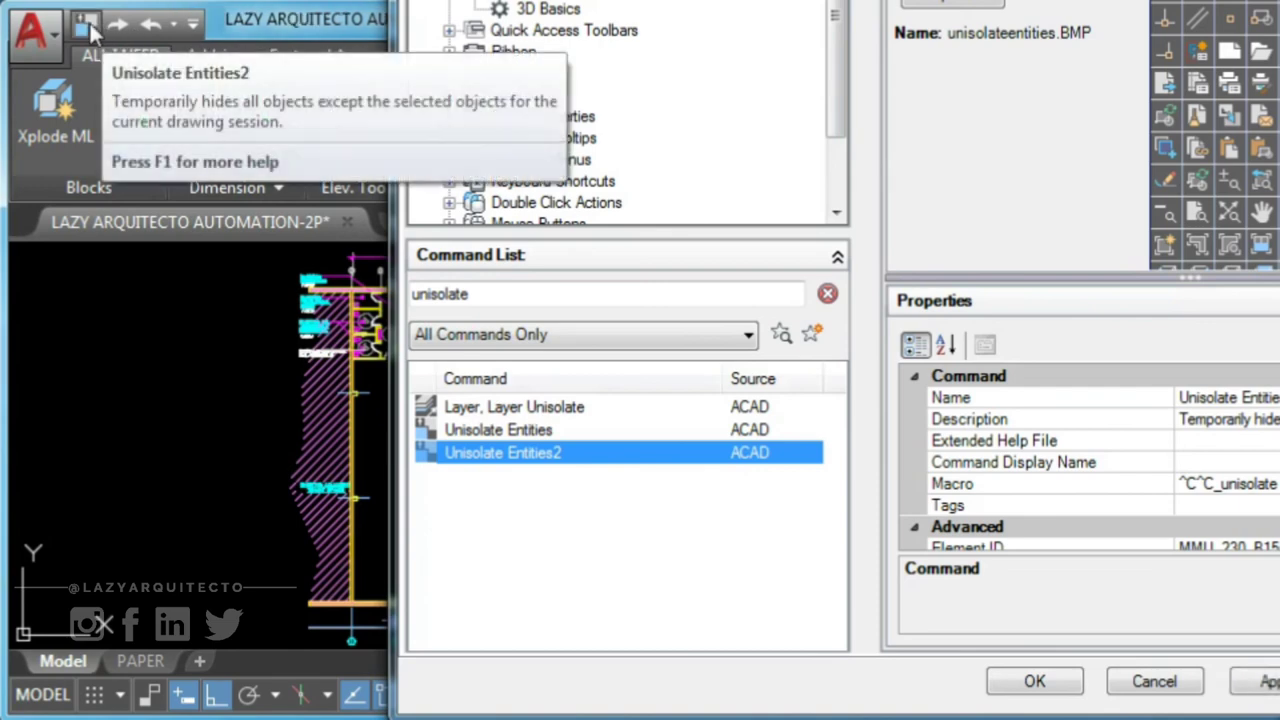
Step: Search 'isolate', add Isolate Entities2 to the Quick Access Toolbar, then apply and close
drag(475, 296, 378, 292)
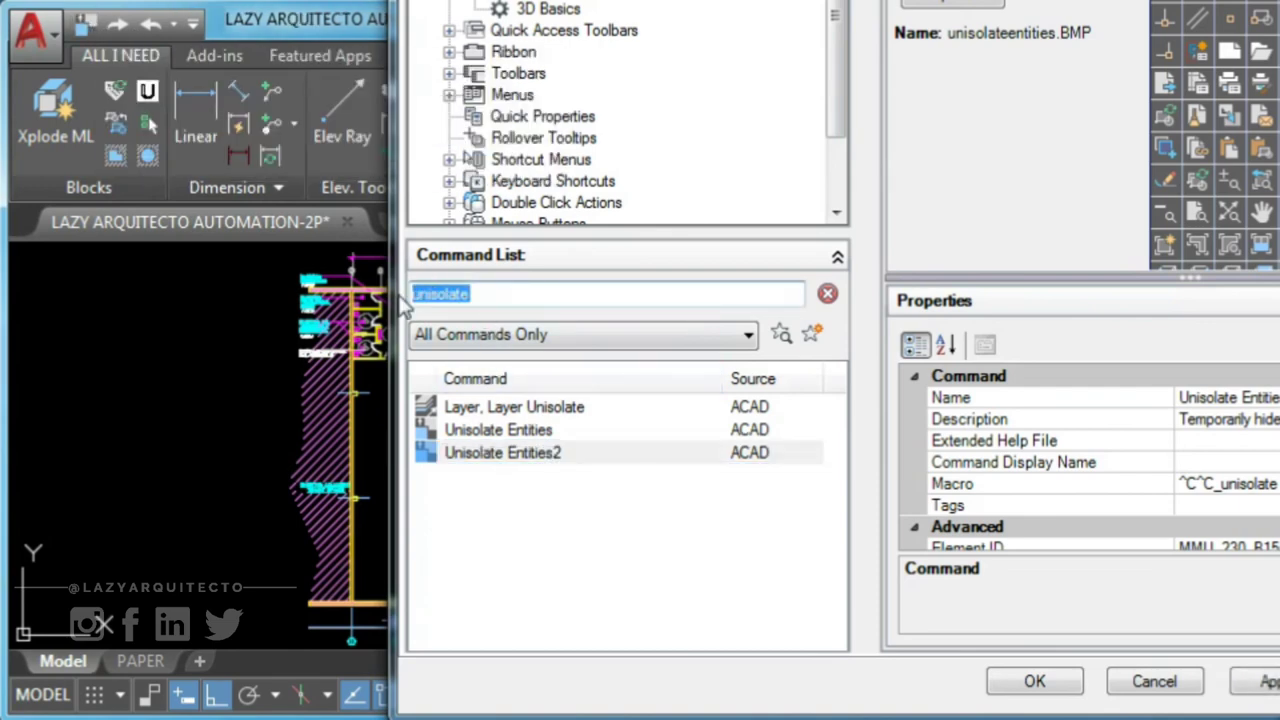
text(isolate)
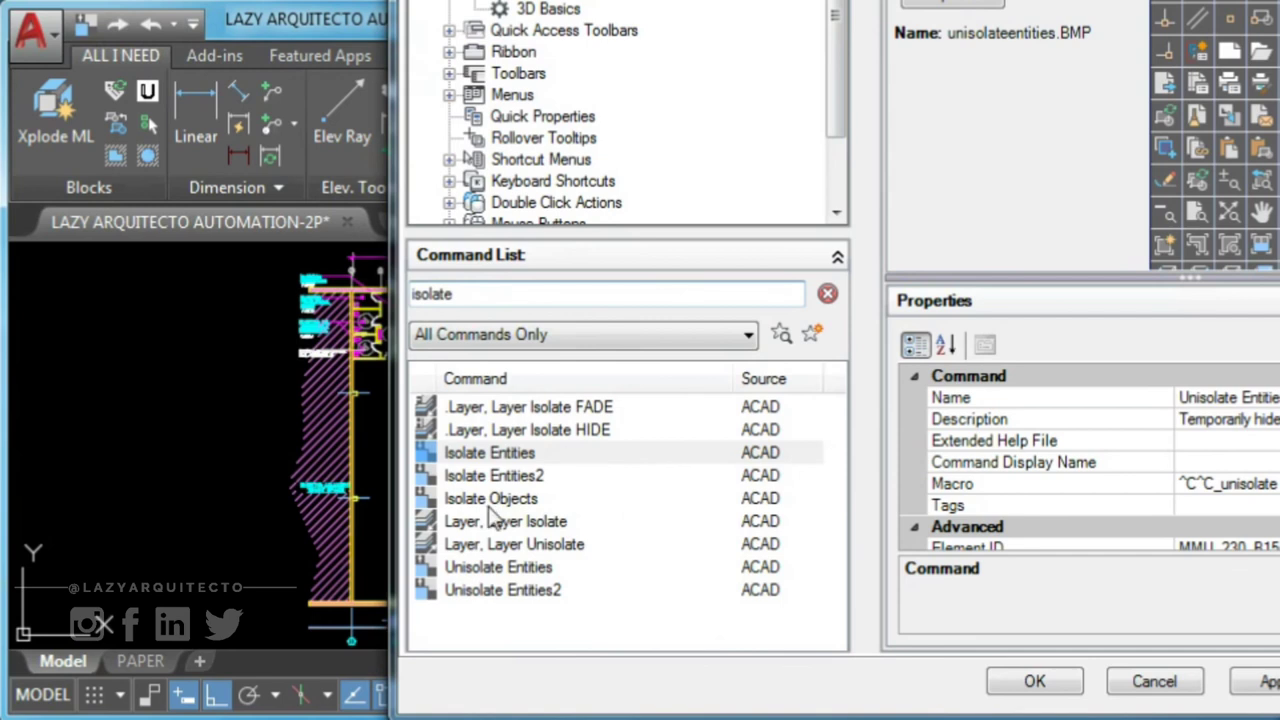
click(493, 478)
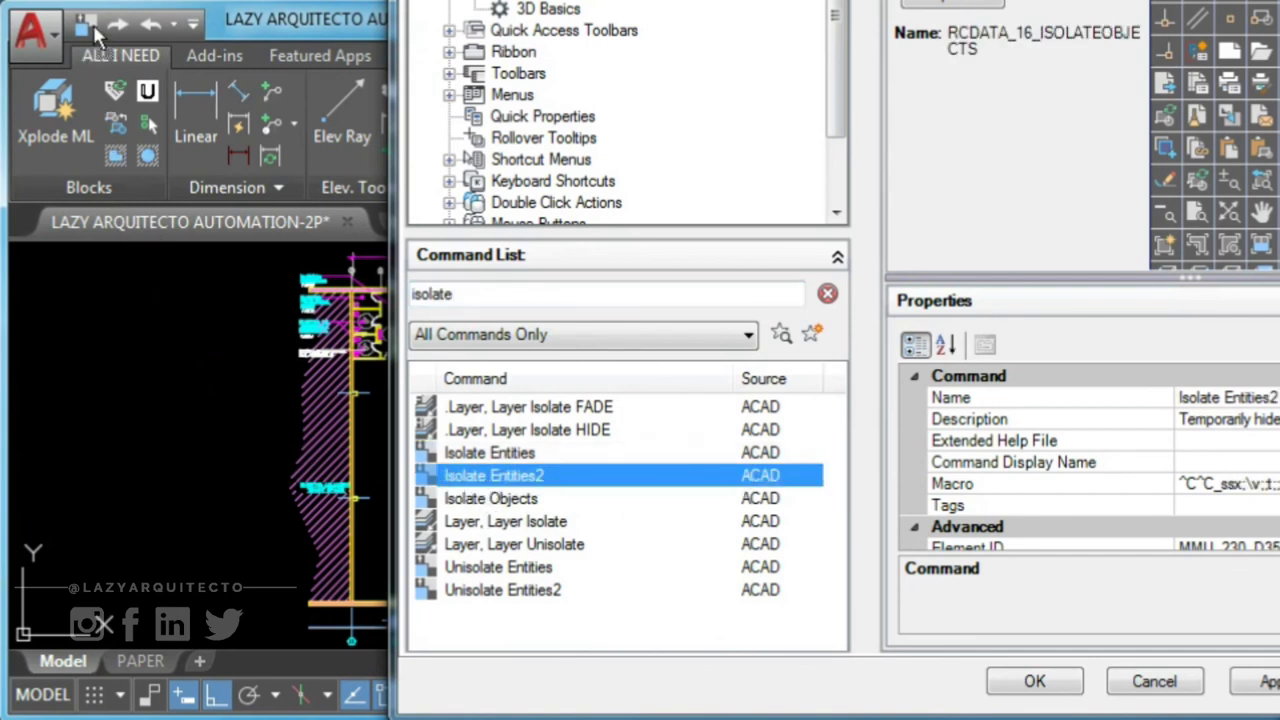
drag(95, 28, 93, 24)
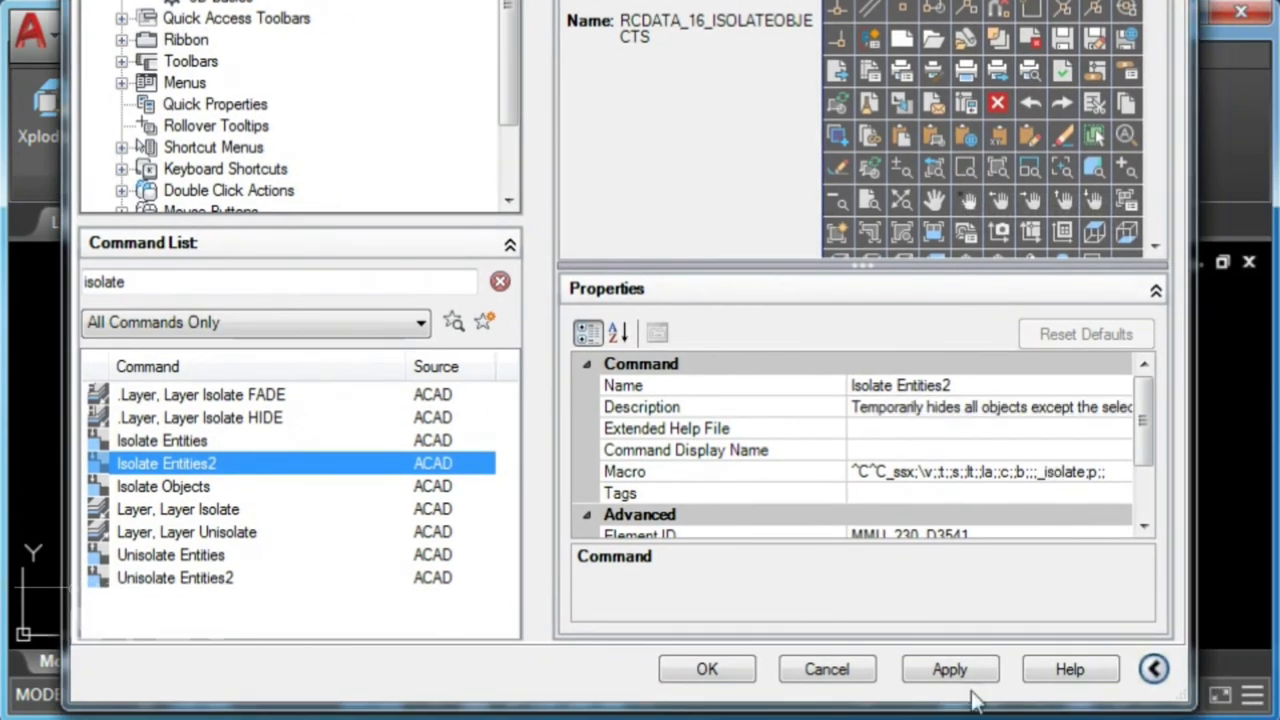
click(1270, 681)
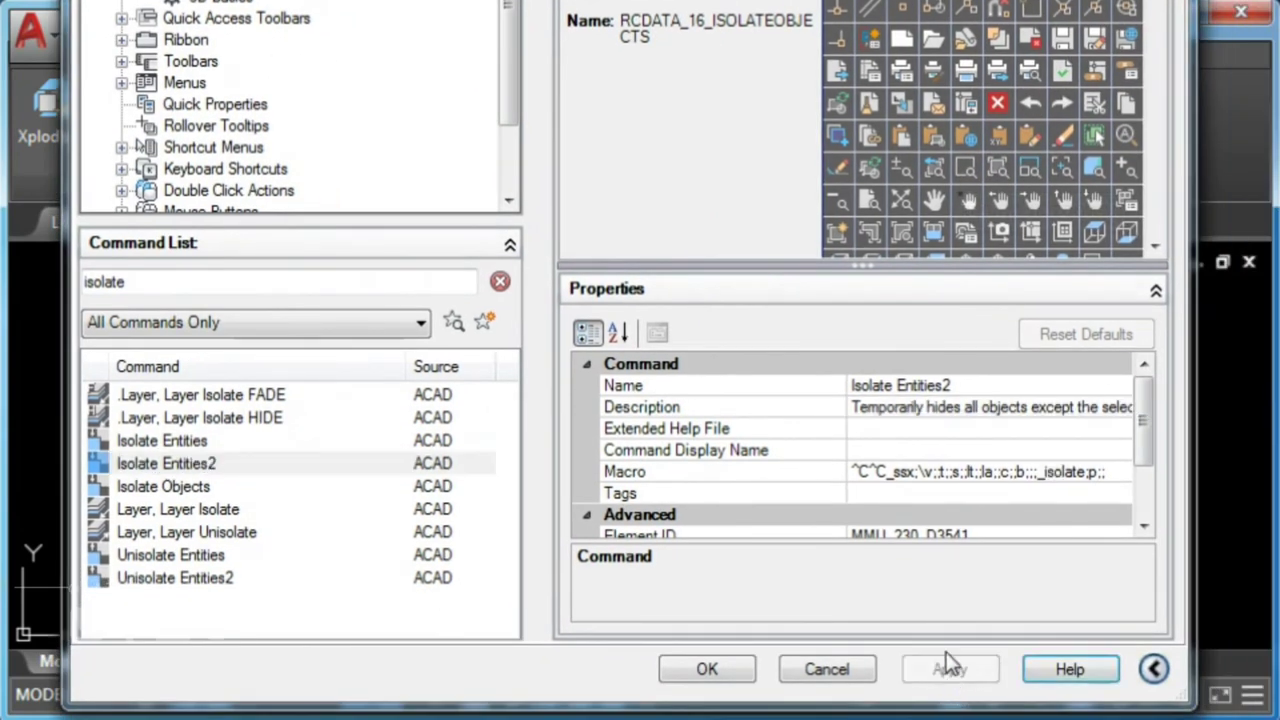
click(728, 673)
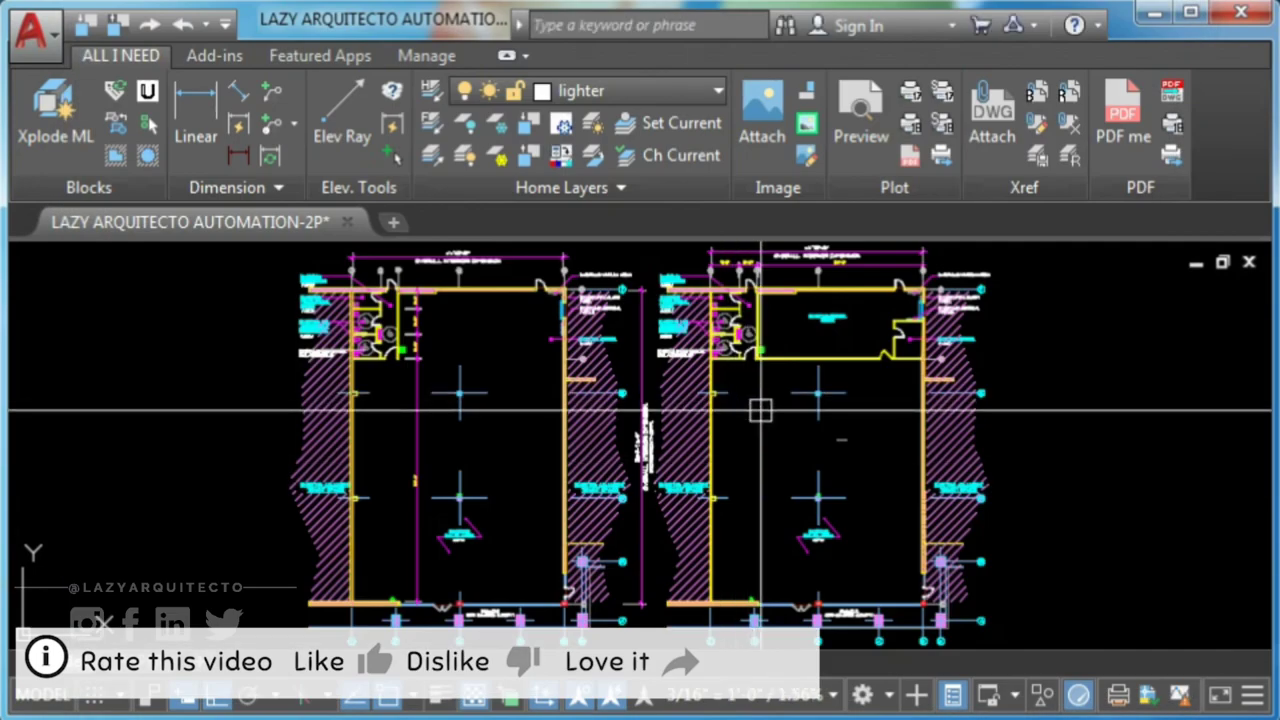
Step: Run Isolate Entities2 from the toolbar on a picked room label, then zoom extents
click(83, 40)
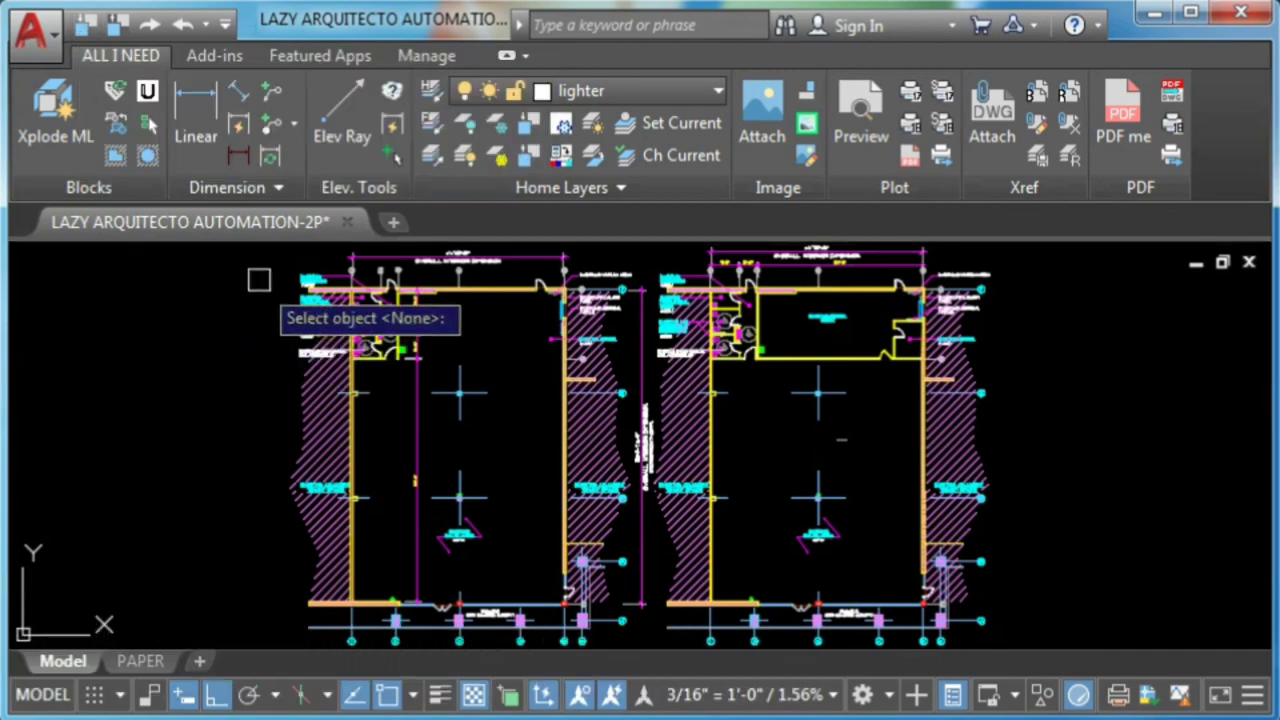
scroll(300, 285, up, 4)
click(334, 331)
key(Return)
scroll(524, 340, down, 5)
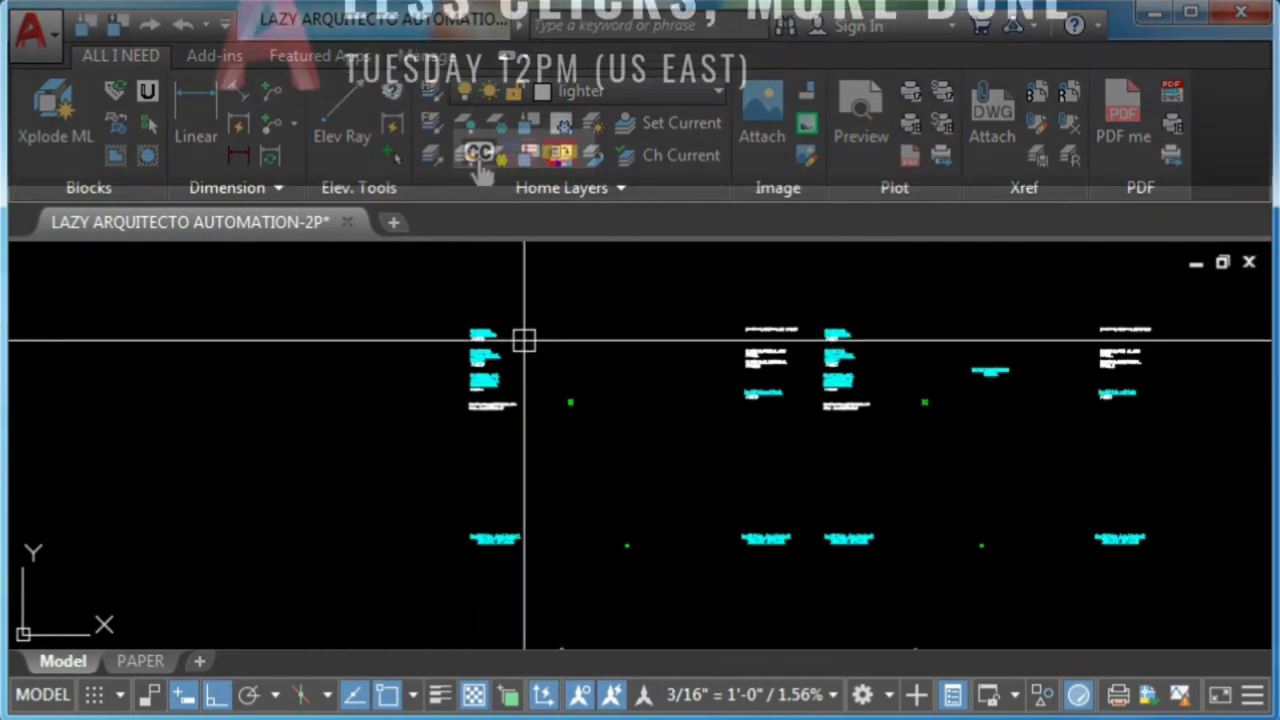
middle_click(660, 426)
middle_click(660, 426)
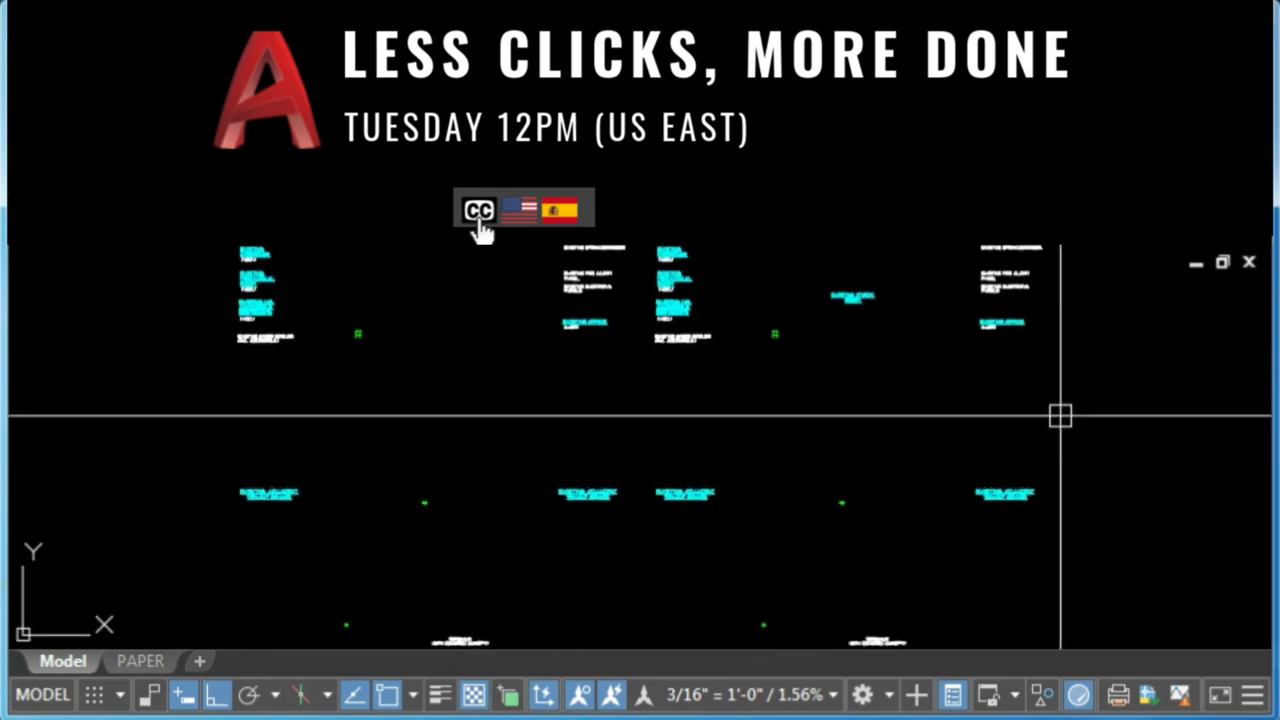